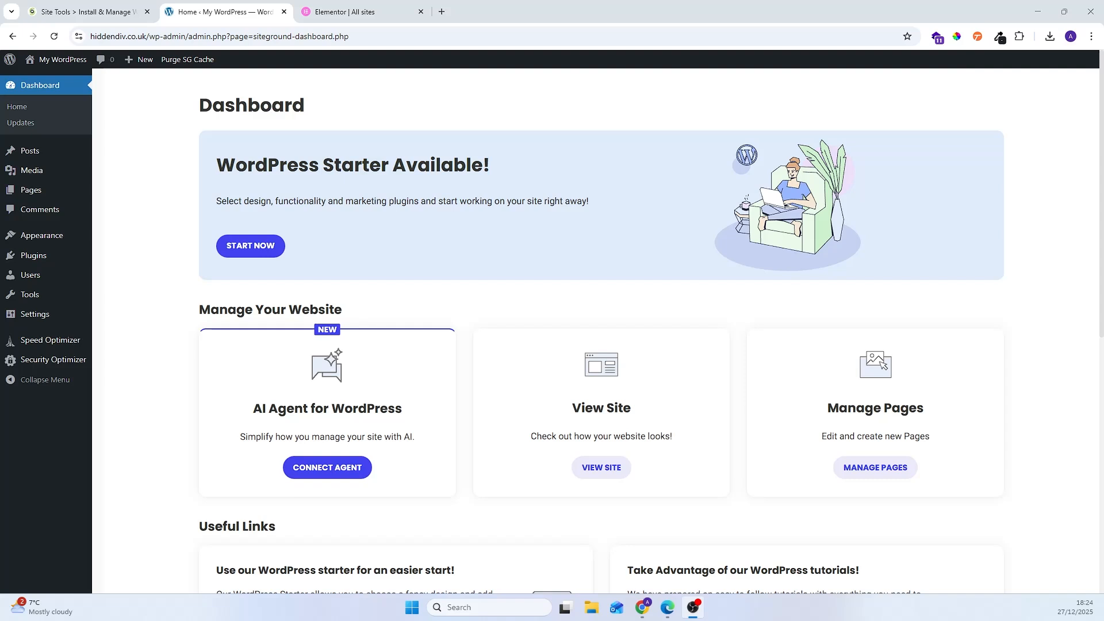
Step: Search the plugin directory for "elementor", then install and activate the Elementor Website Builder plugin
mouse_move(48, 242)
click(55, 254)
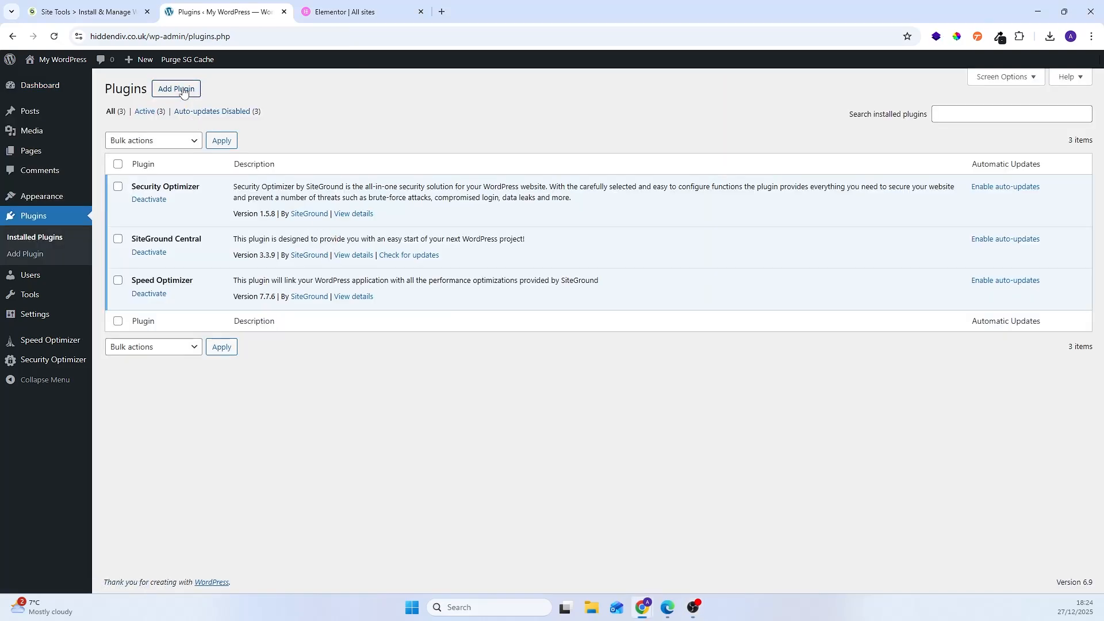
click(183, 90)
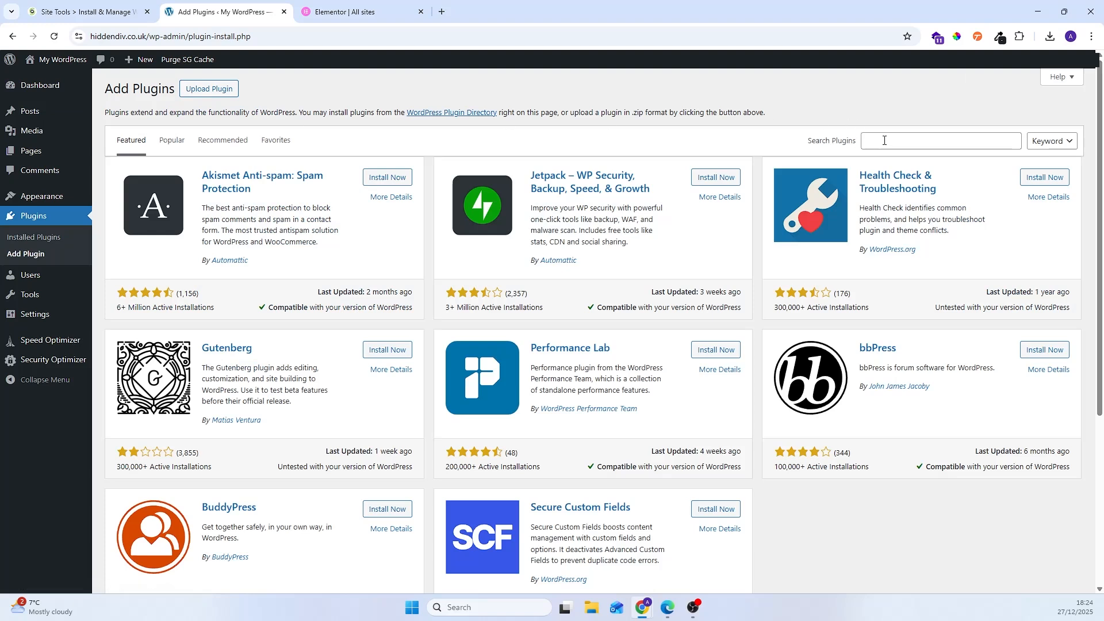
click(885, 141)
text(e)
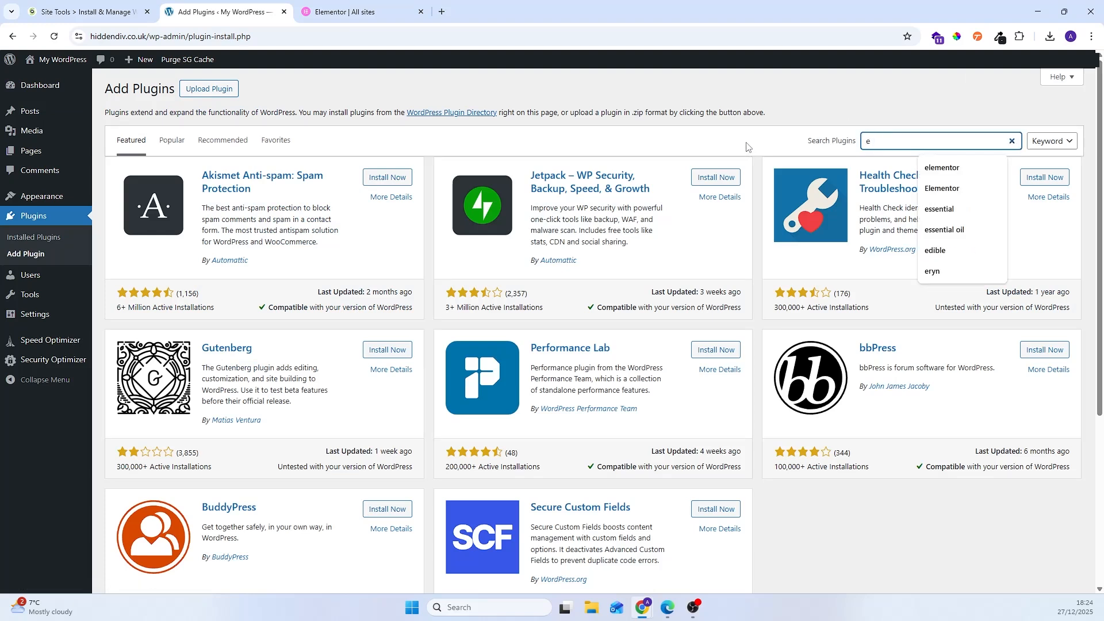
text(l)
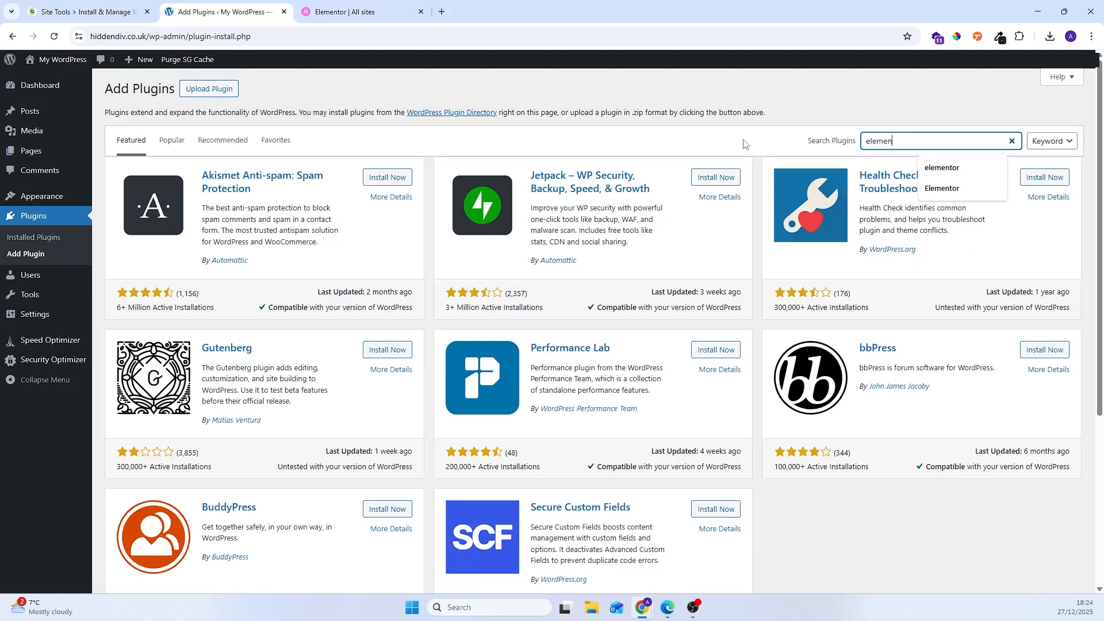
text(ementor)
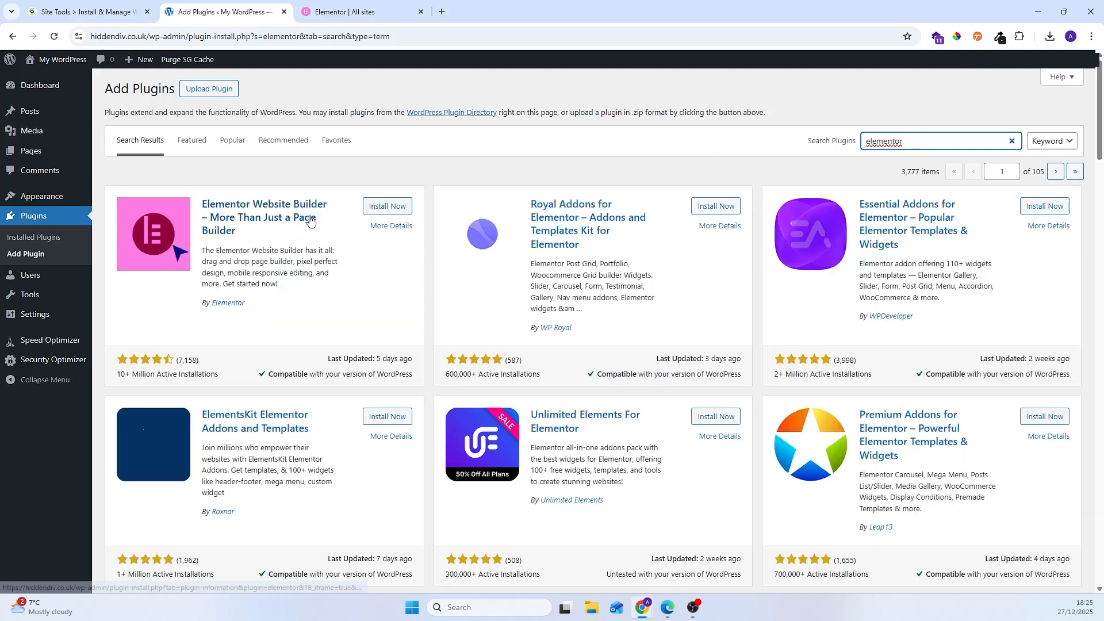
click(395, 207)
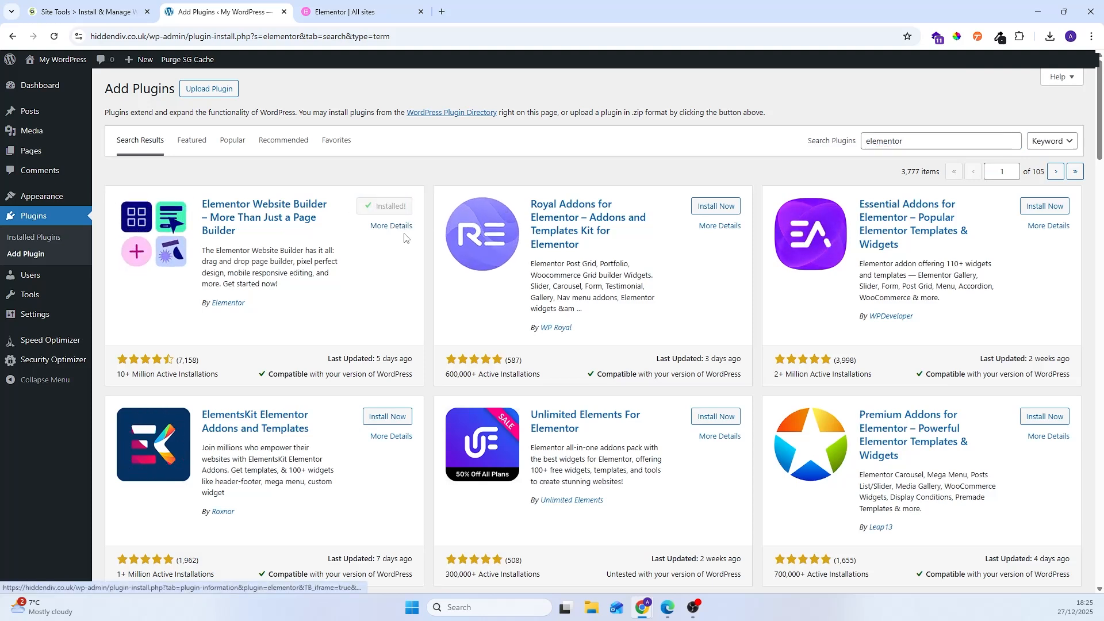
click(390, 207)
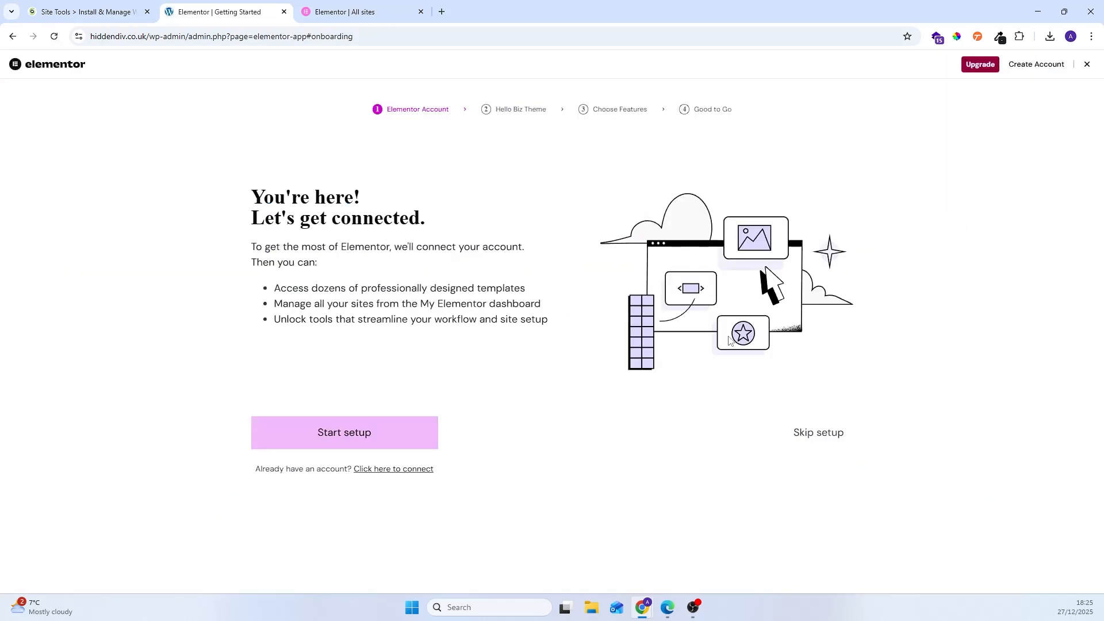
Step: Skip every stage of the Elementor onboarding setup and dismiss the AI notification in the editor
click(832, 437)
click(835, 432)
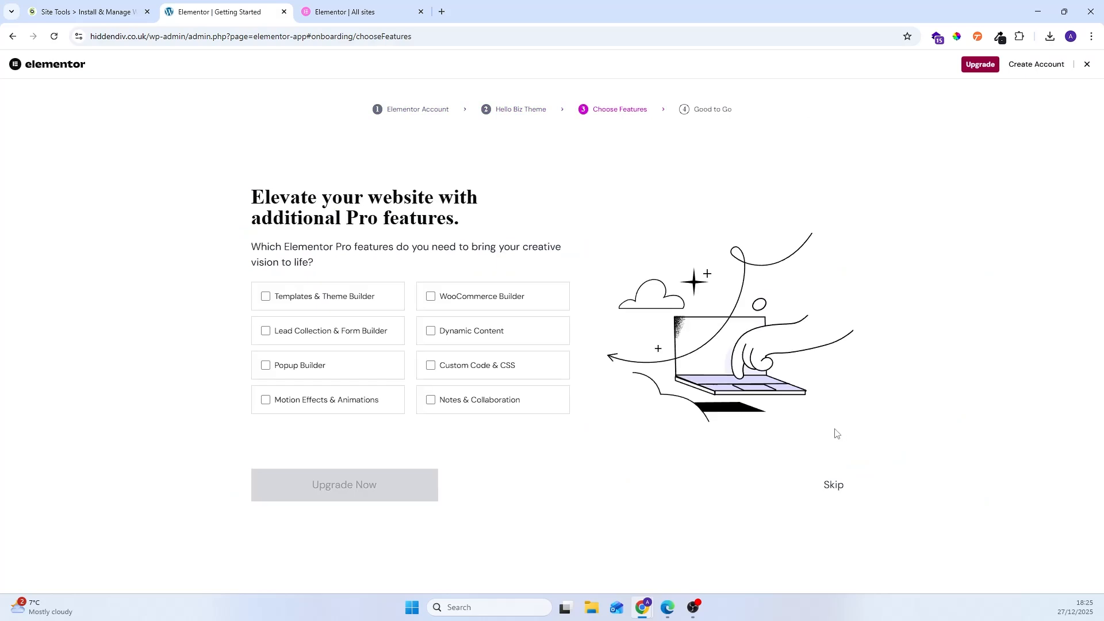
click(840, 486)
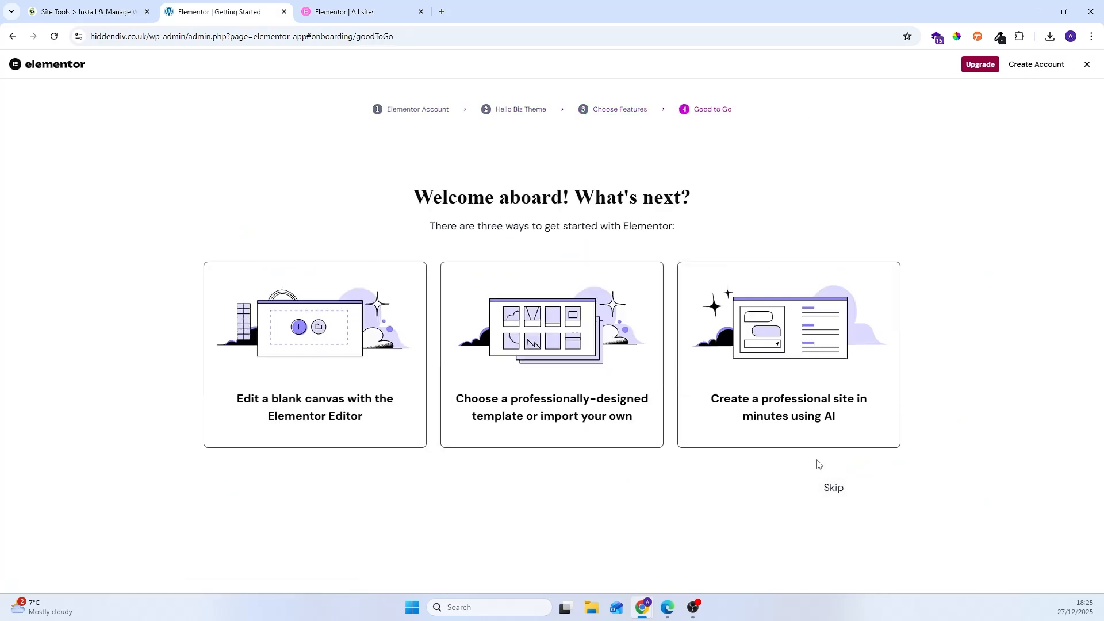
click(835, 491)
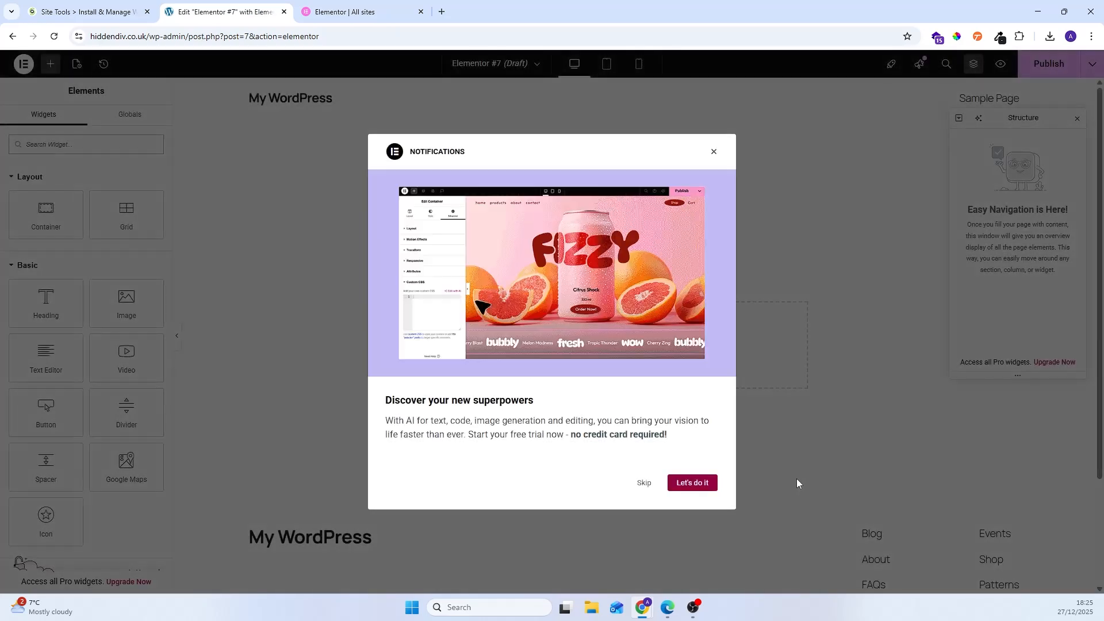
click(647, 483)
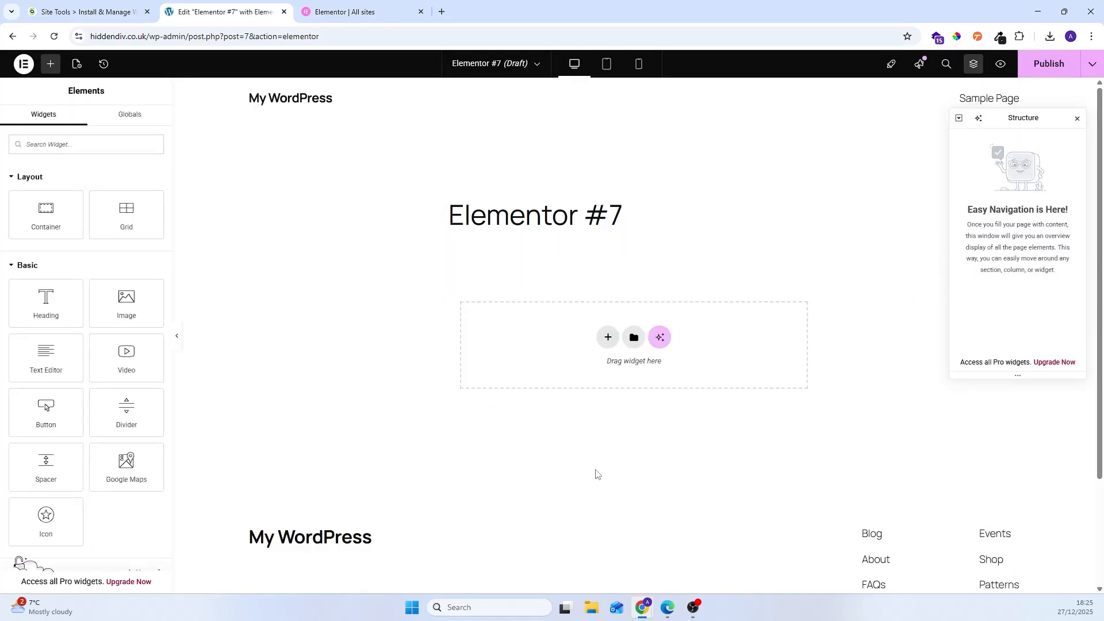
Step: Exit the Elementor editor to WordPress, dismiss the starter pattern chooser and return to the list of pages
click(24, 65)
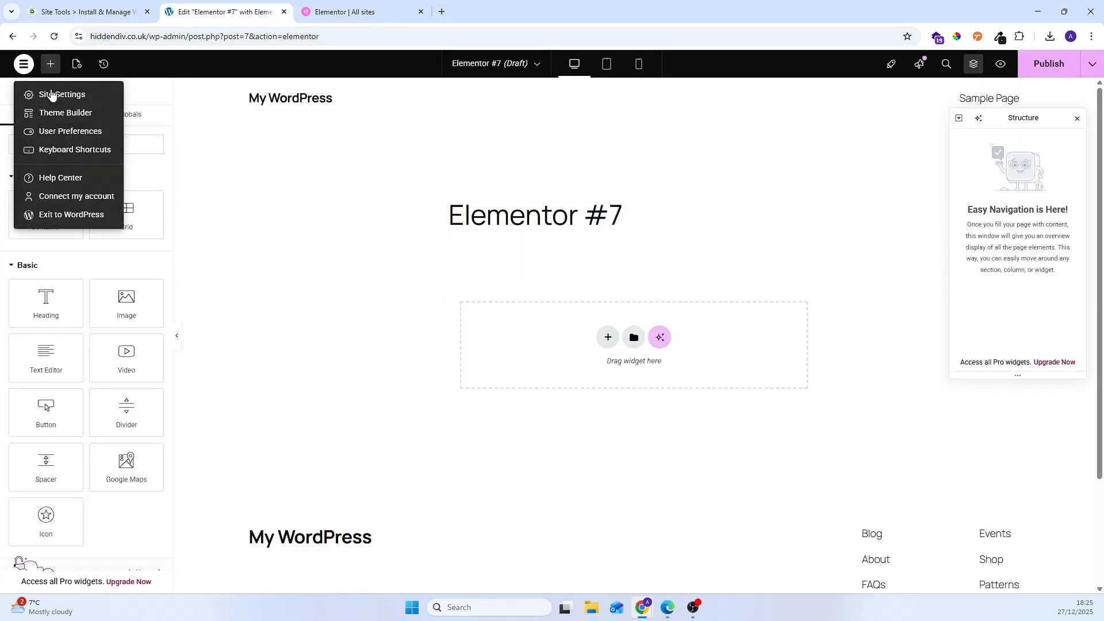
click(84, 213)
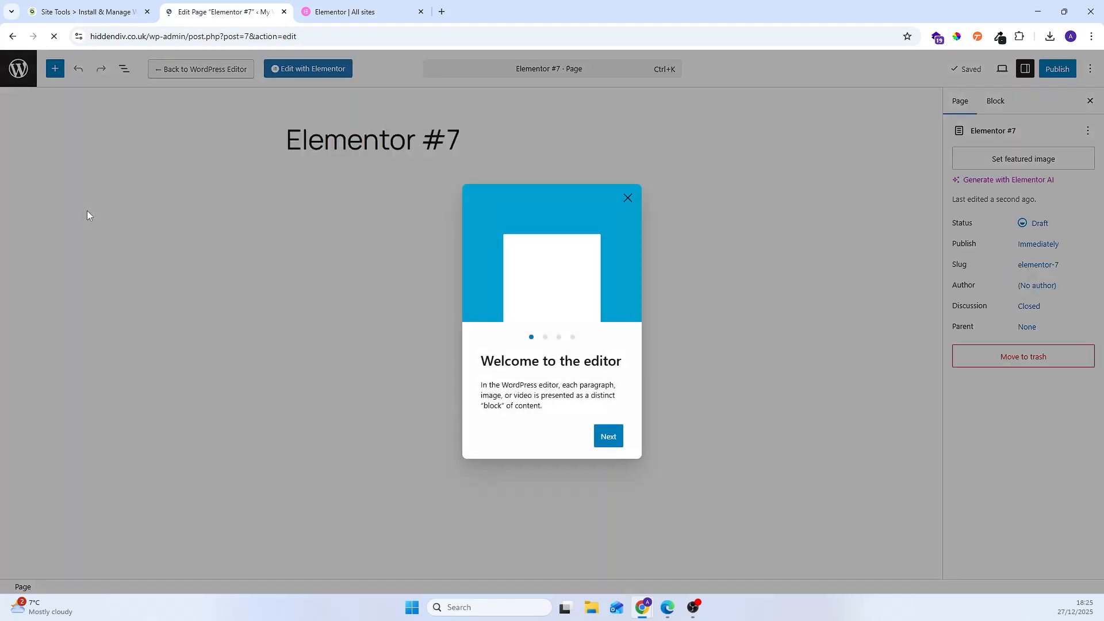
click(32, 84)
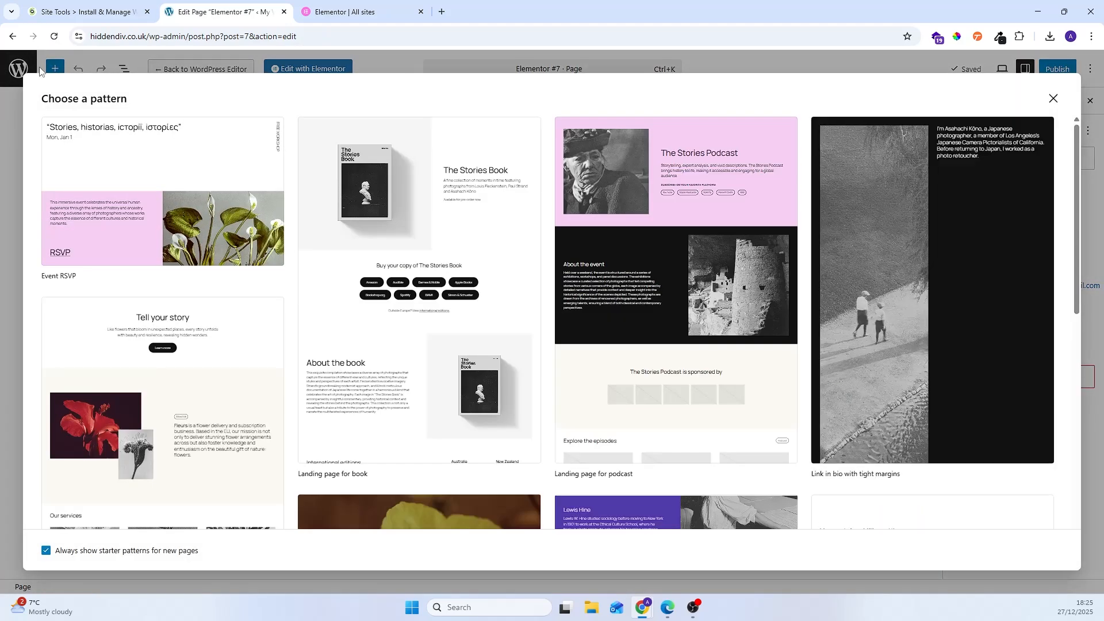
click(1053, 99)
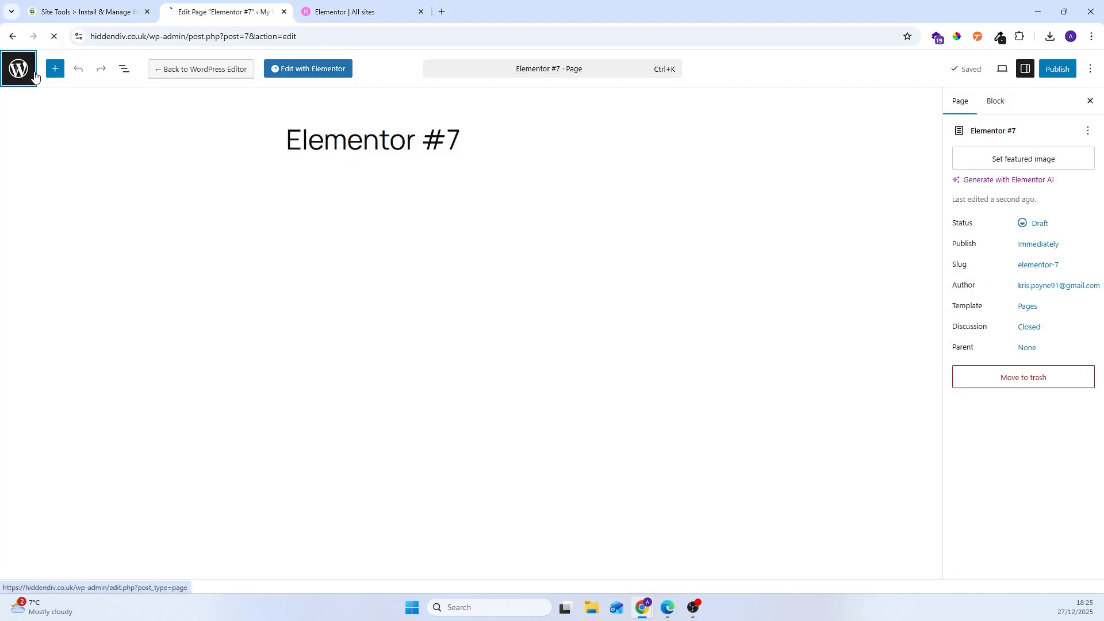
click(33, 71)
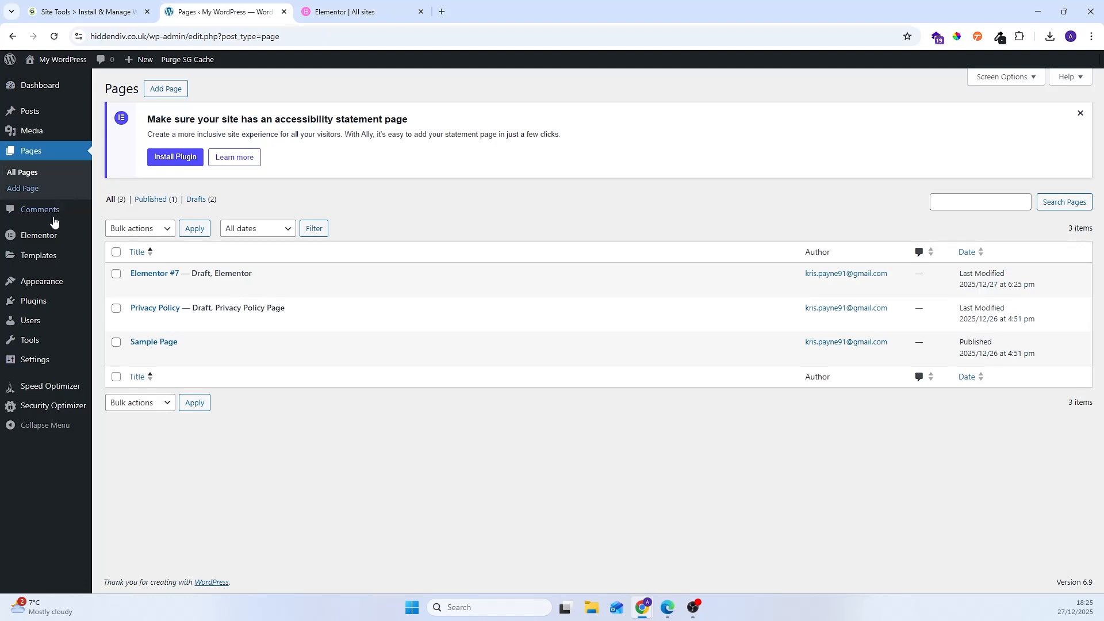
Step: Upload elementor-pro-3.34.0.zip from the Hidden Div folder as a new plugin and install it
click(36, 300)
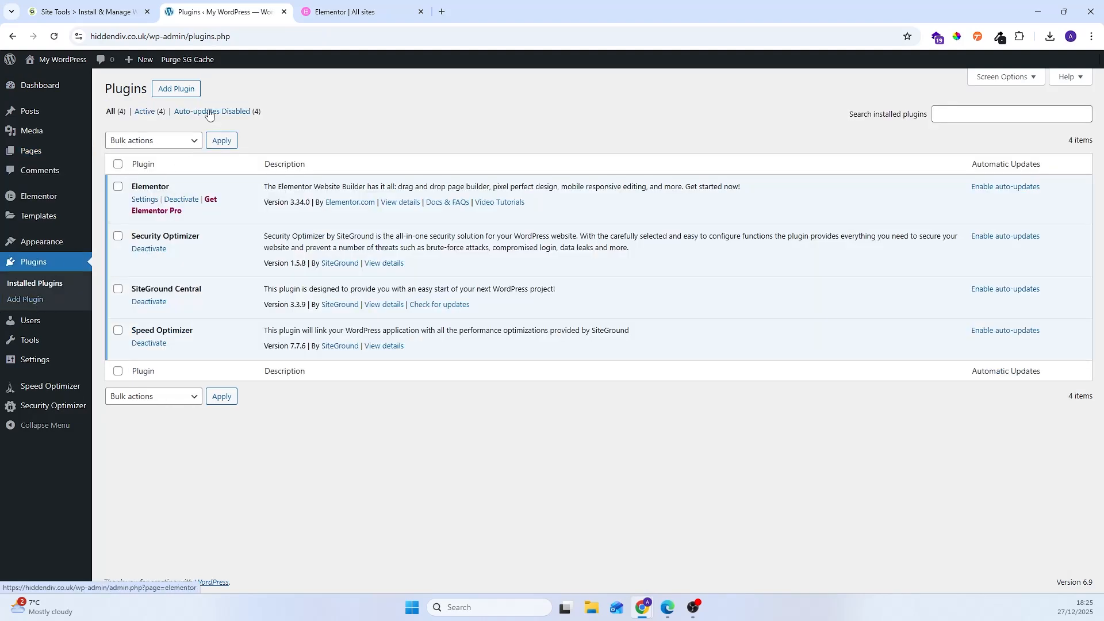
click(177, 89)
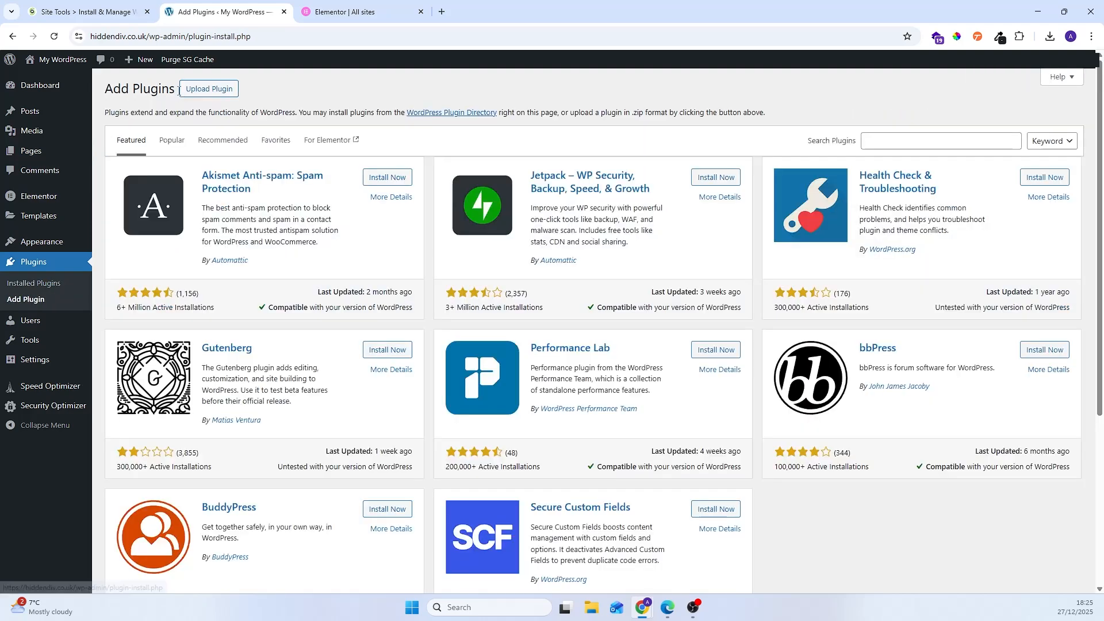
click(210, 93)
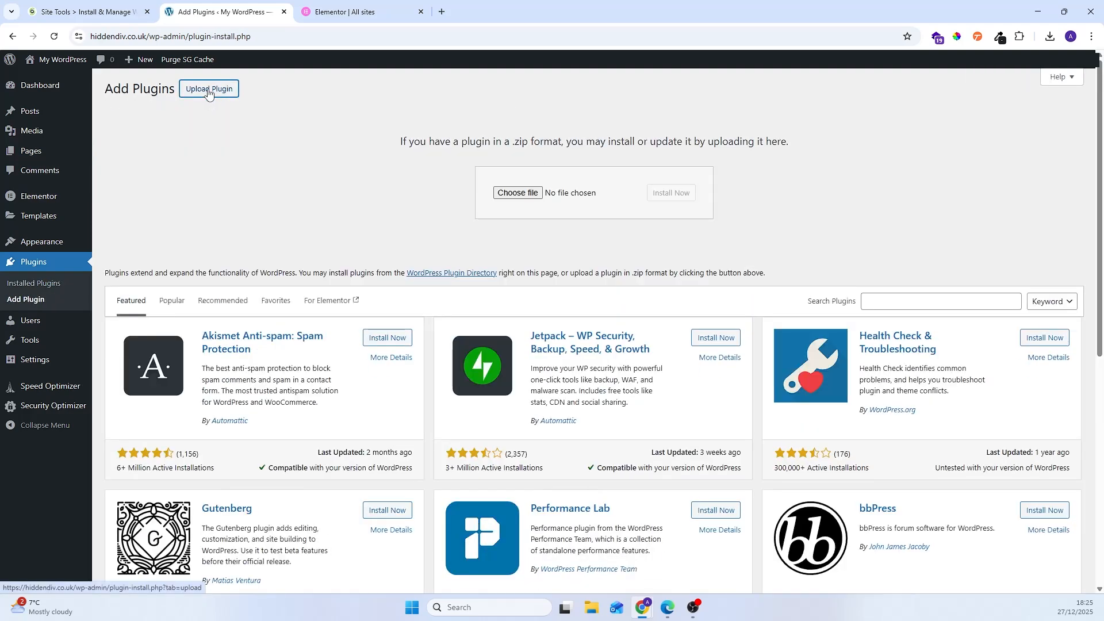
click(518, 194)
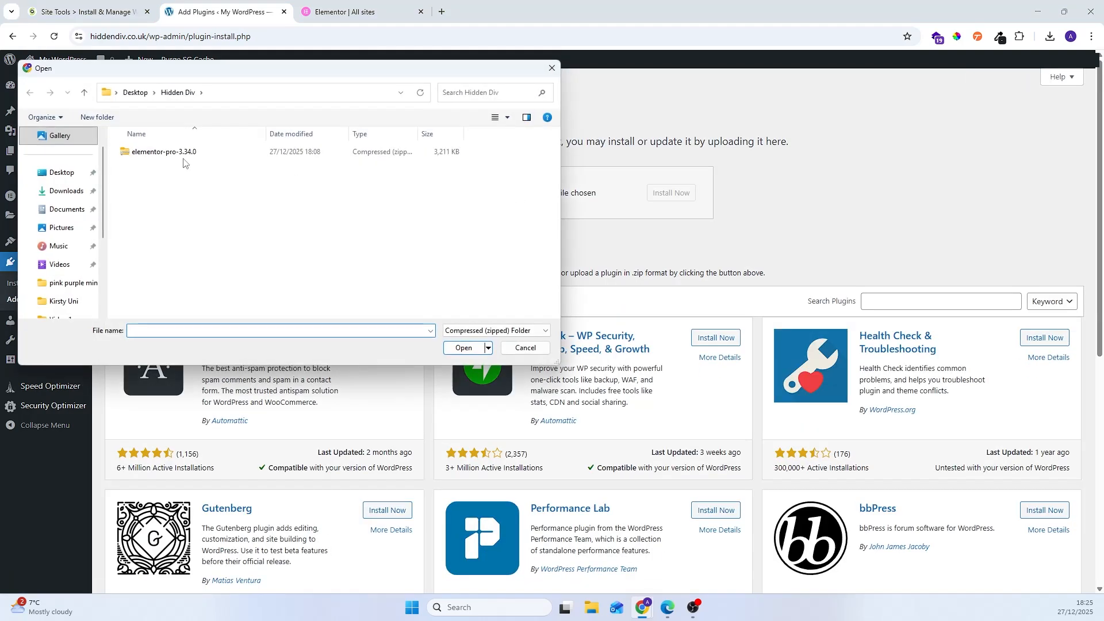
double_click(170, 154)
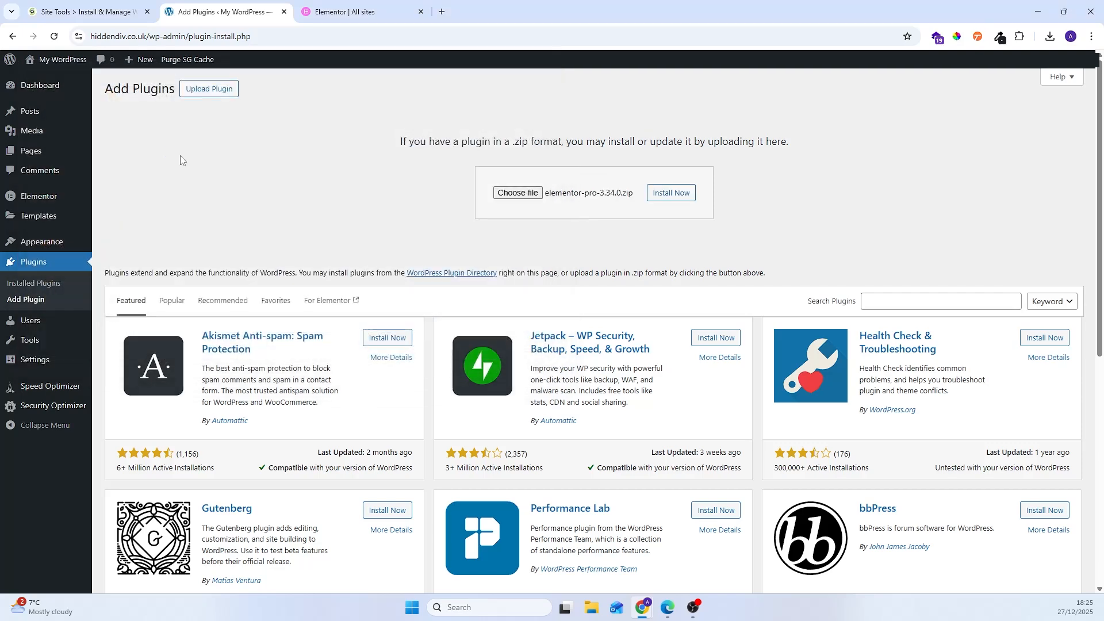
click(674, 195)
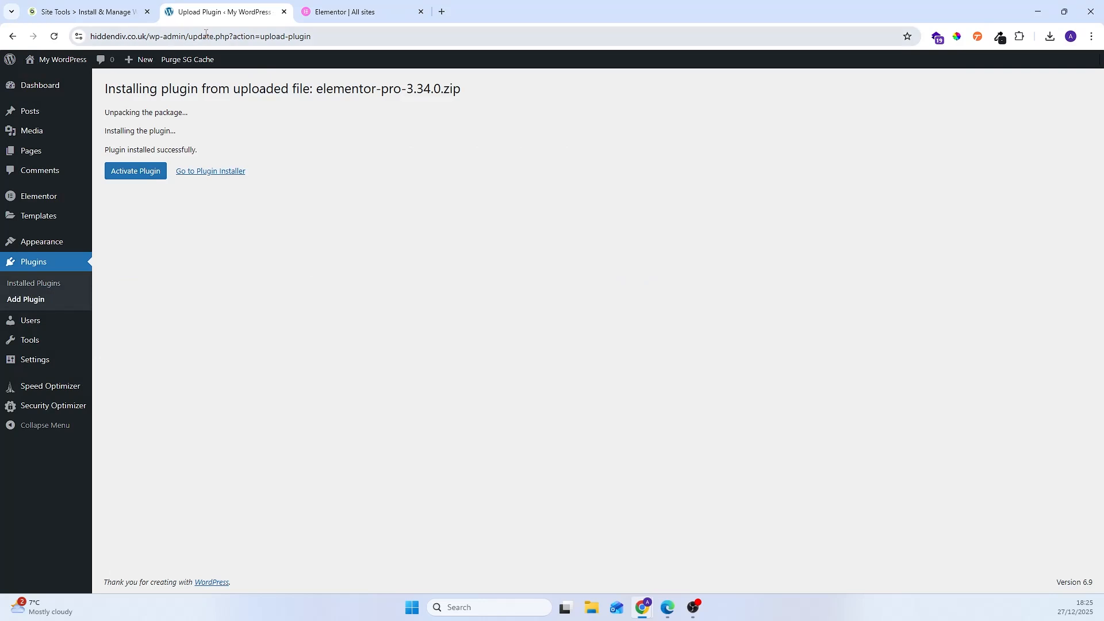
Step: Activate the Elementor Pro plugin and connect the site to the Elementor account to activate its Pro license
click(345, 12)
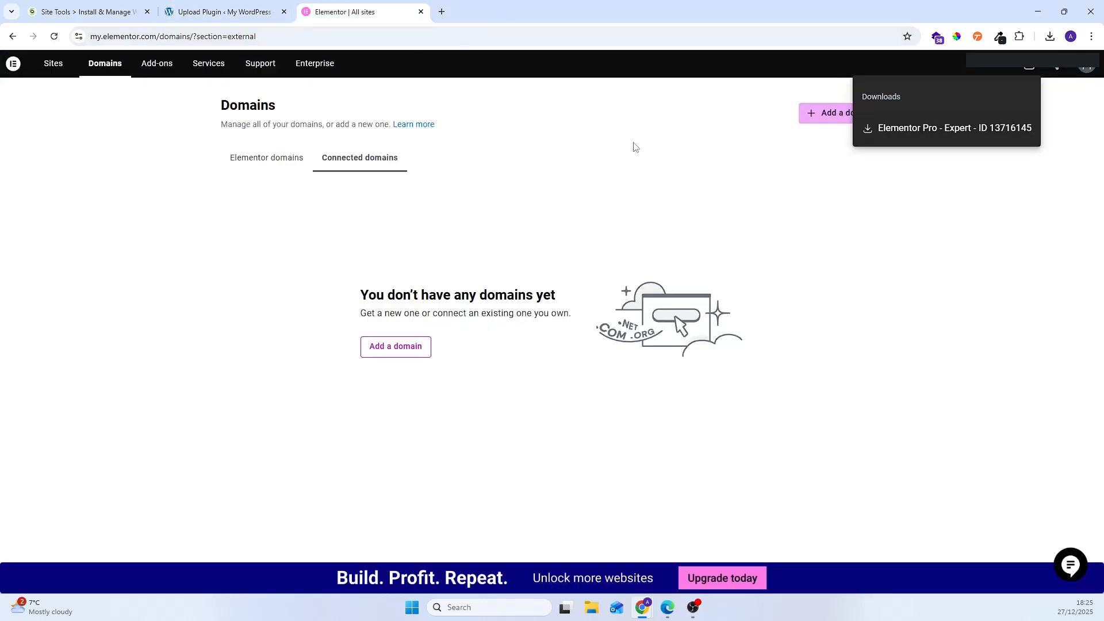
click(251, 7)
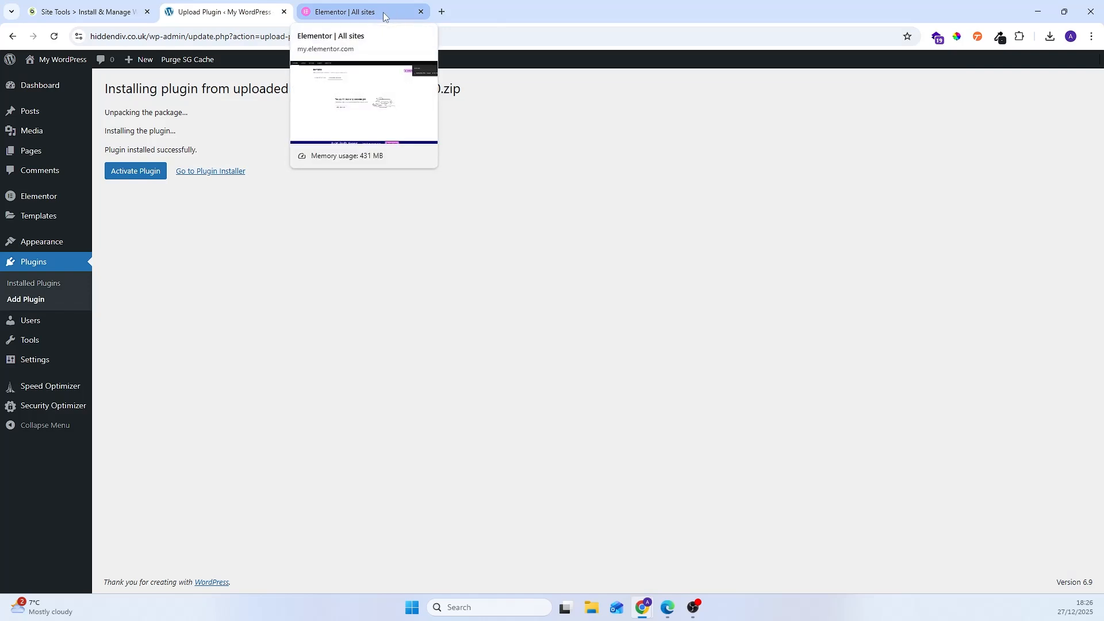
click(126, 175)
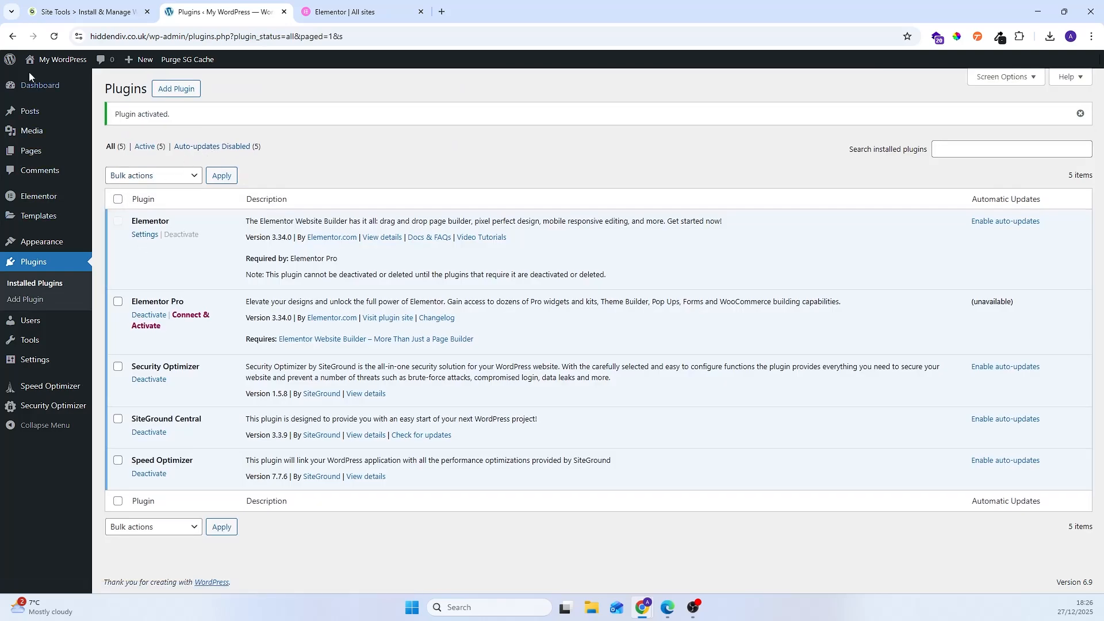
click(53, 36)
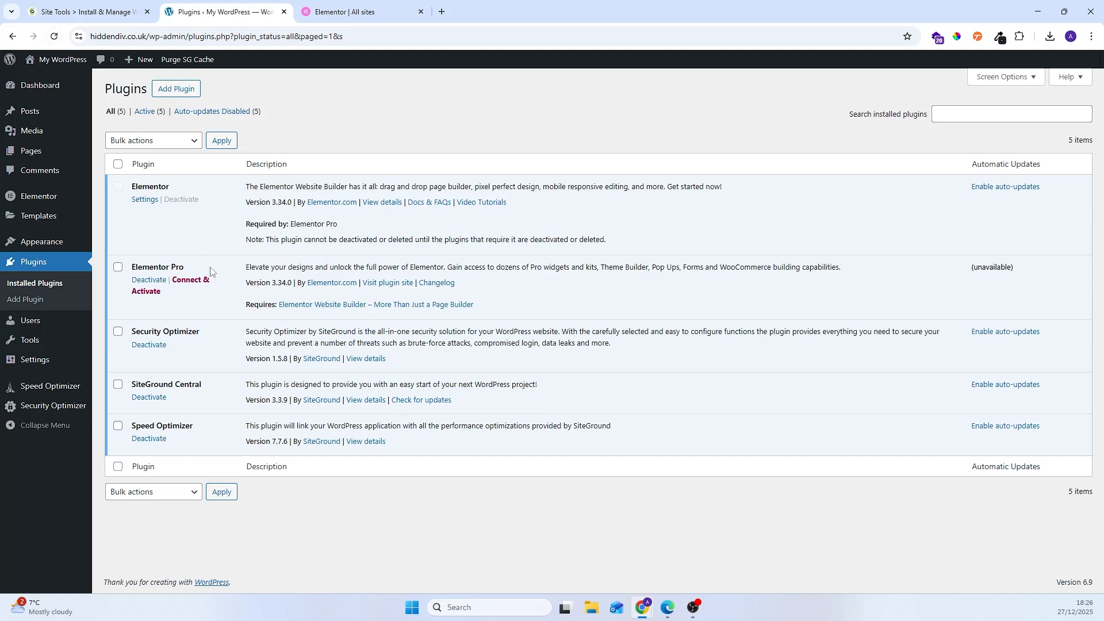
click(196, 283)
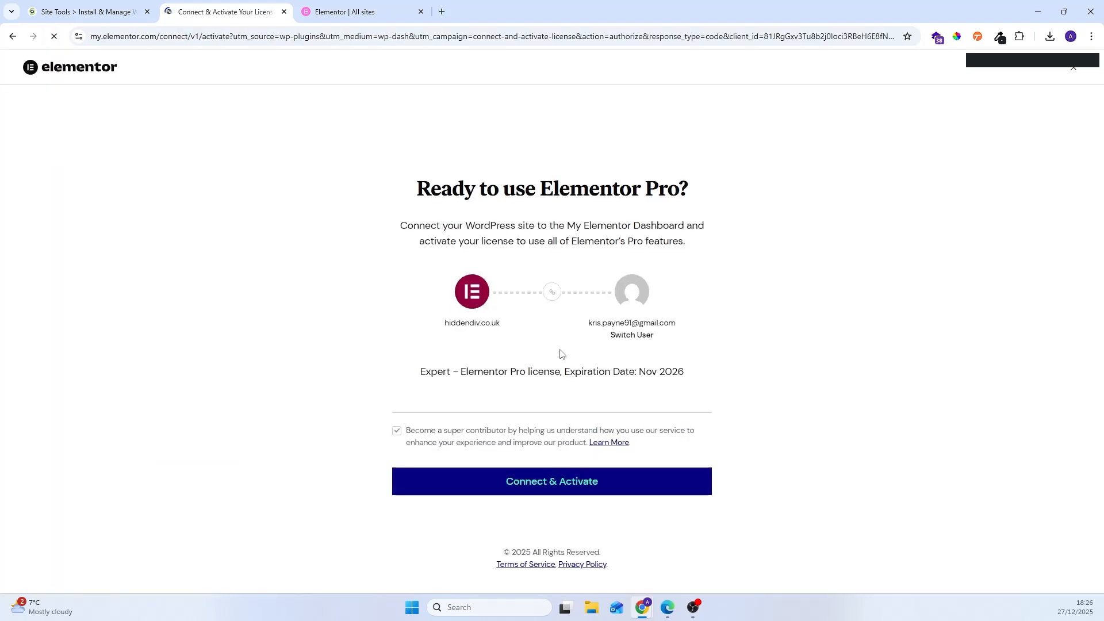
click(576, 487)
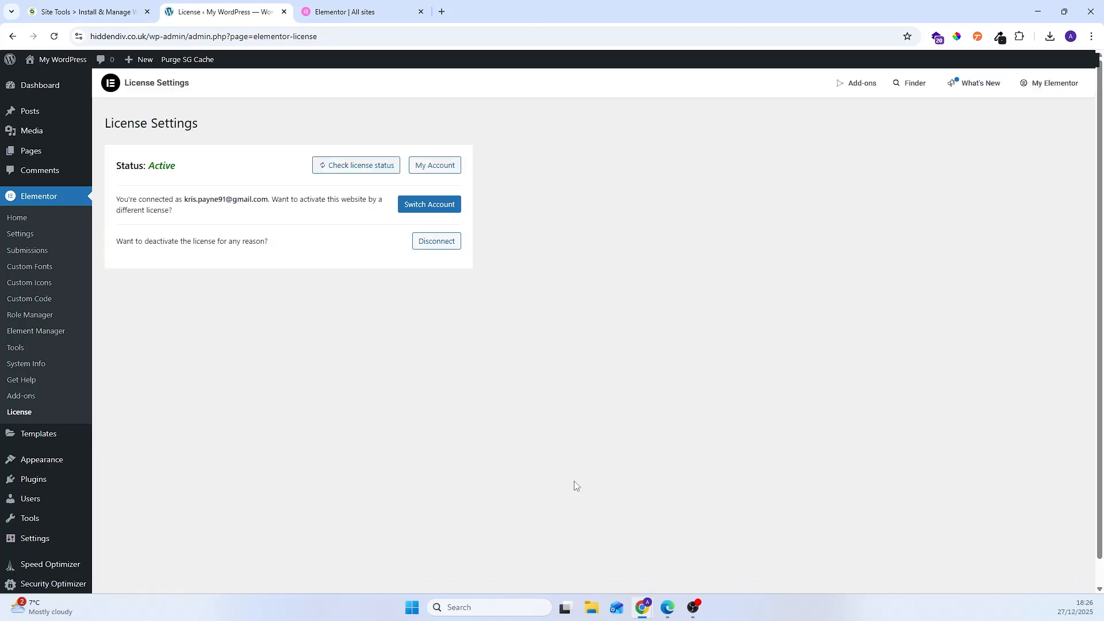
Step: Add the Hello Elementor theme from the popular themes, installing and activating it
mouse_move(74, 149)
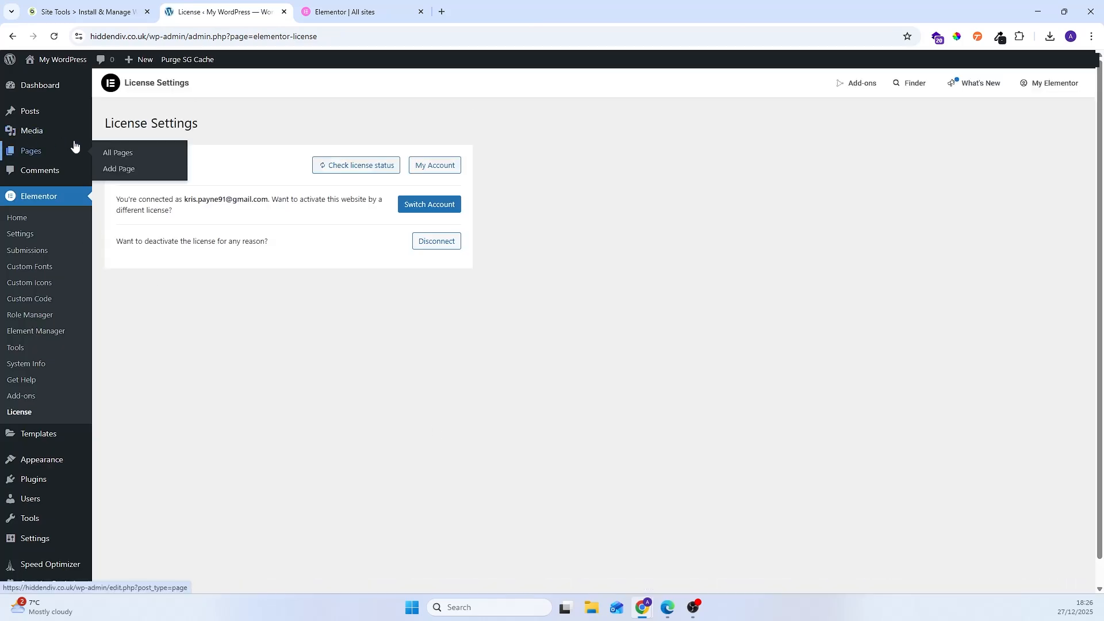
mouse_move(35, 444)
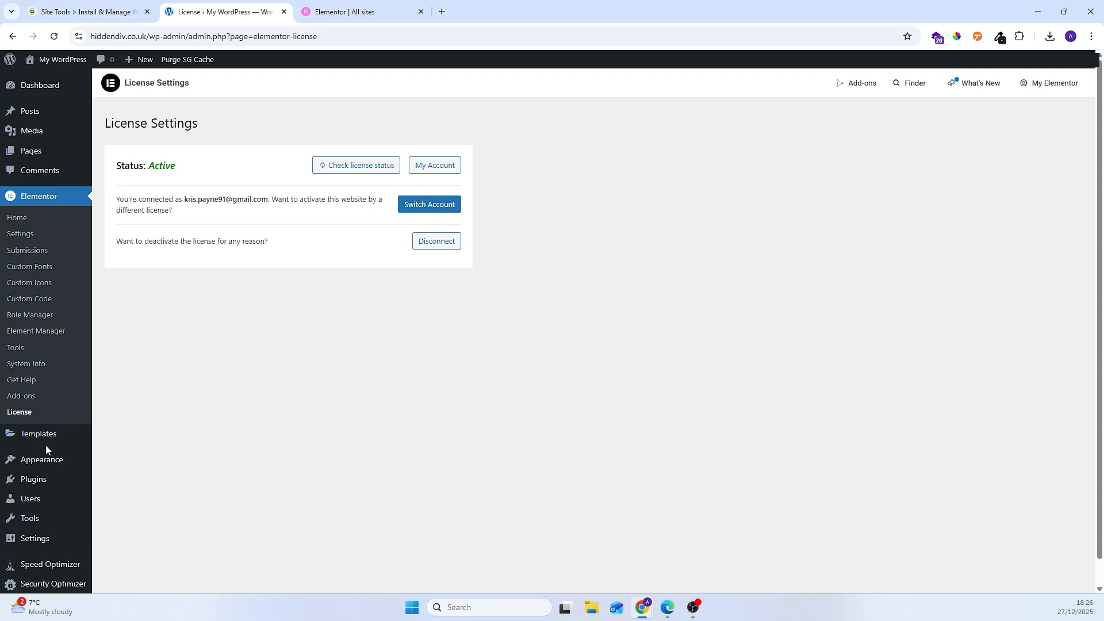
click(47, 460)
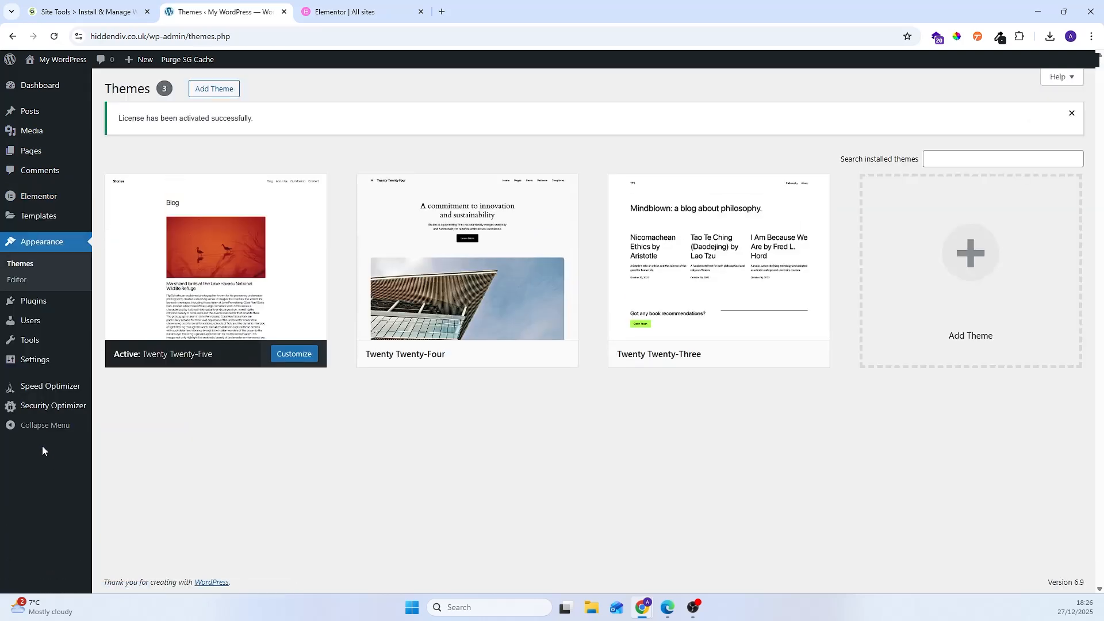
click(214, 91)
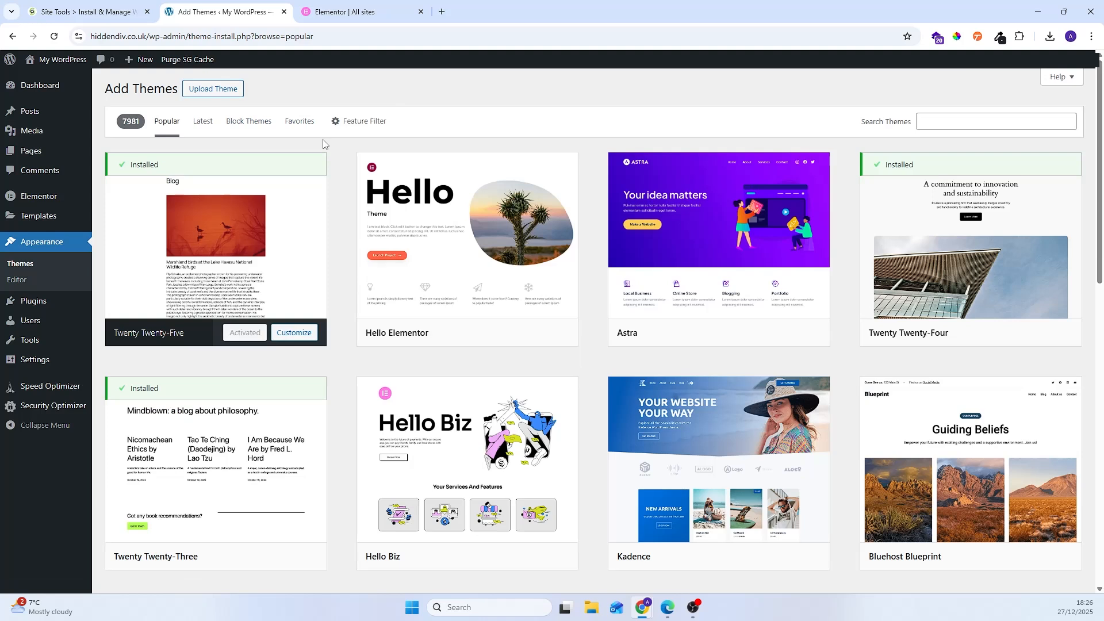
mouse_move(505, 167)
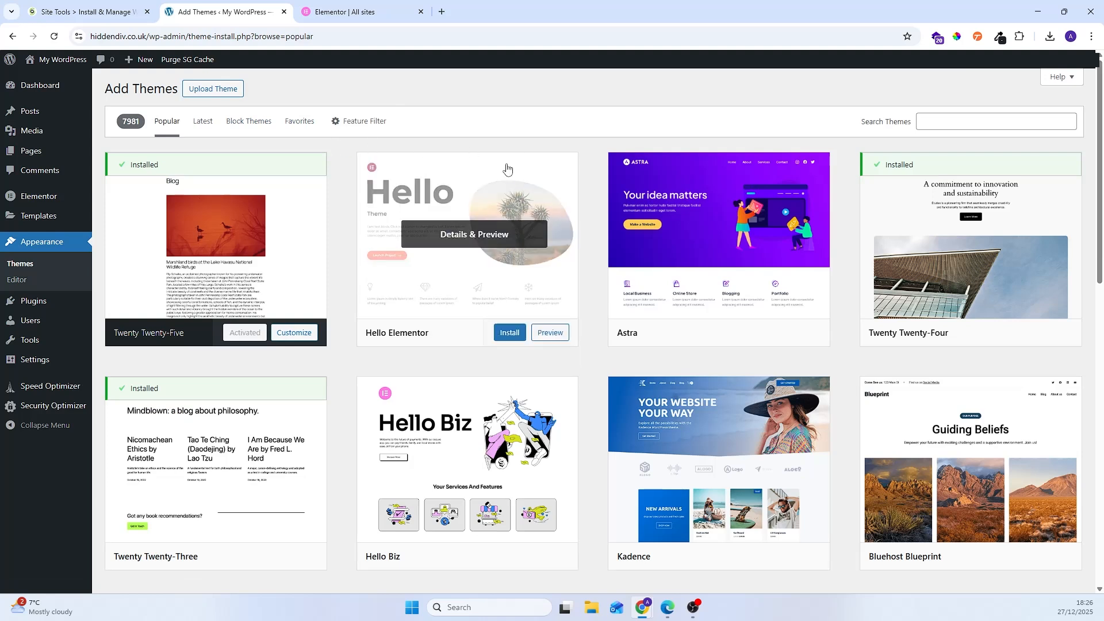
click(504, 335)
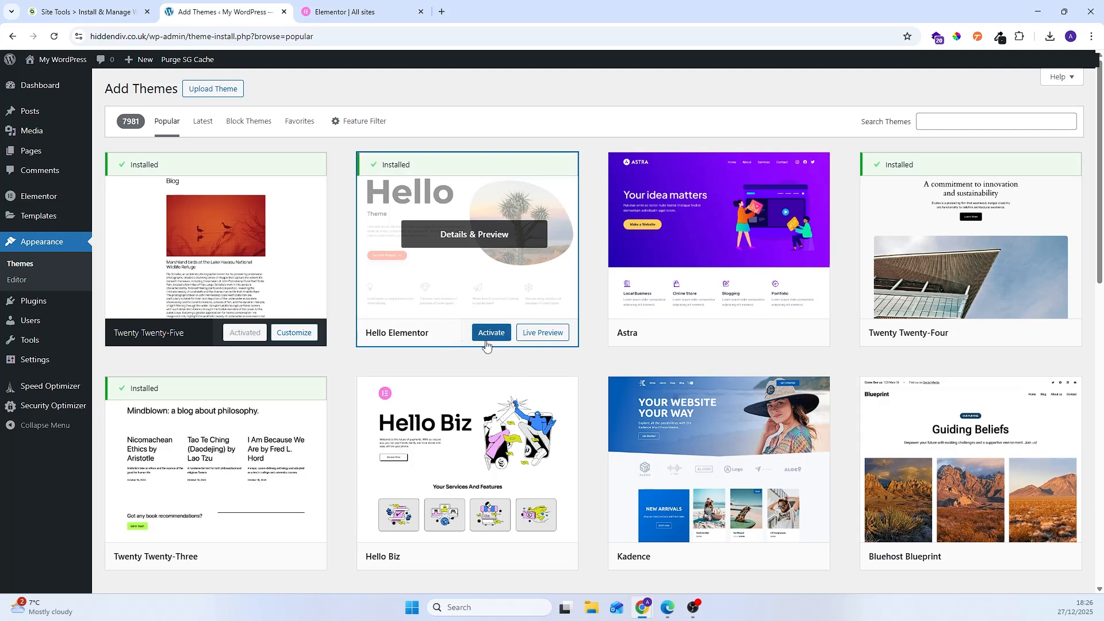
click(488, 333)
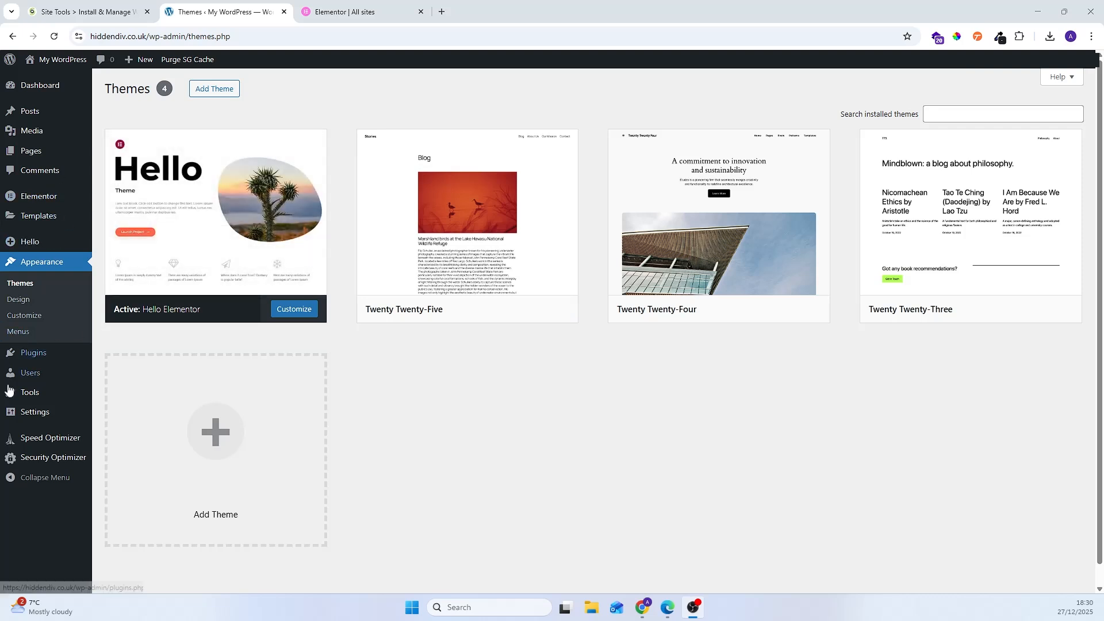
Step: In the site's general settings, replace the site title with Hidden Div
mouse_move(23, 415)
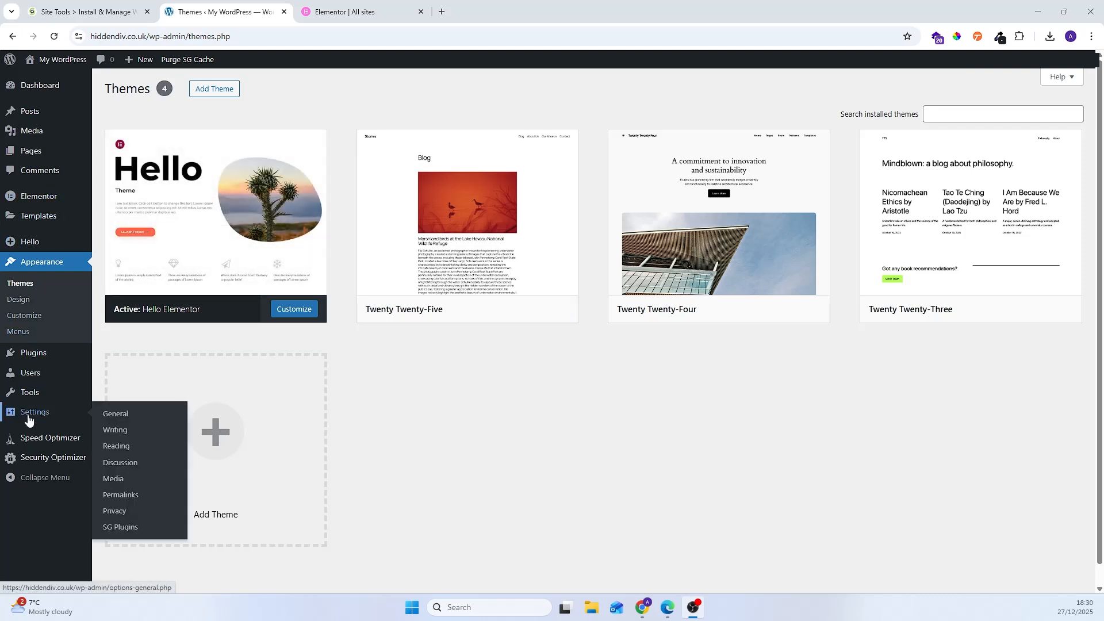
click(112, 414)
drag(352, 120, 107, 102)
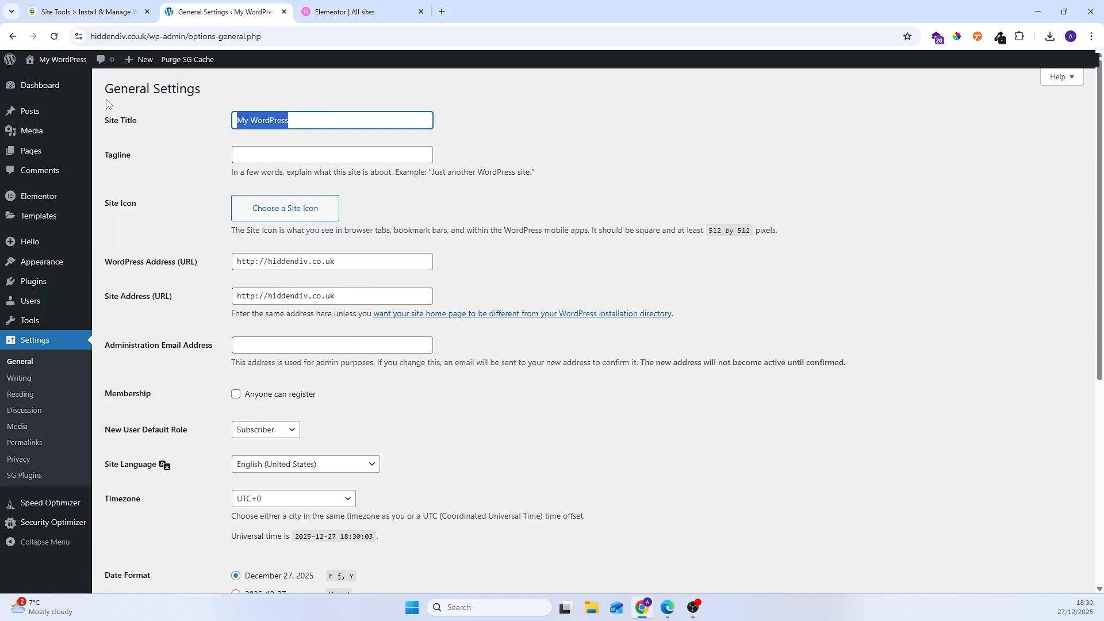
text(H)
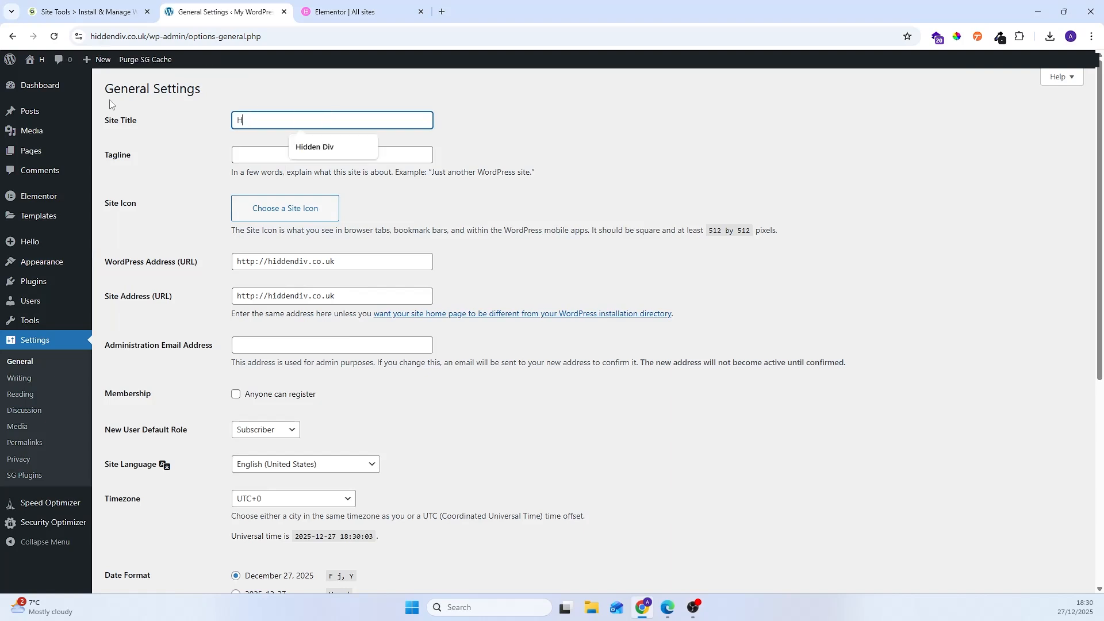
text(idden Div)
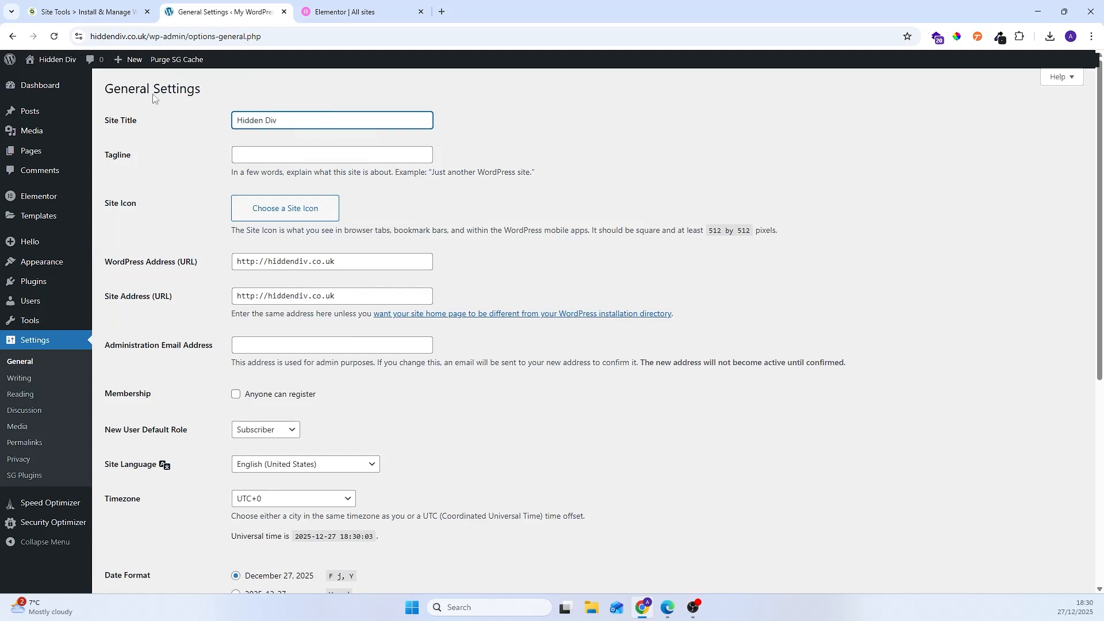
double_click(270, 121)
click(533, 179)
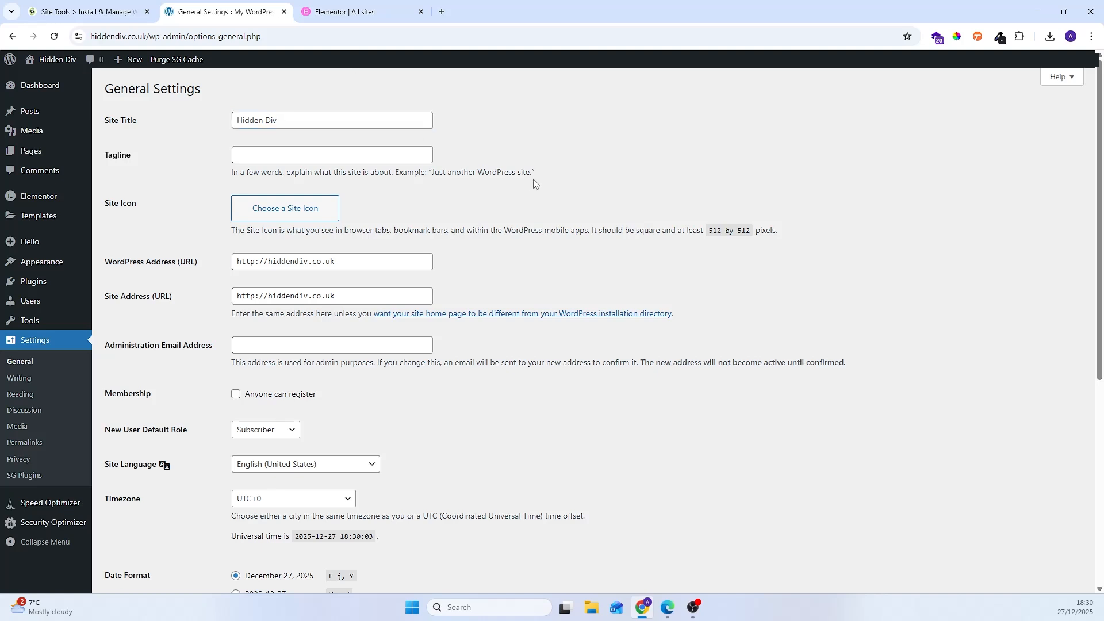
Step: Upload the Hidden Div Logo image from the Hidden Div folder and set it as the site icon with the default crop
click(292, 209)
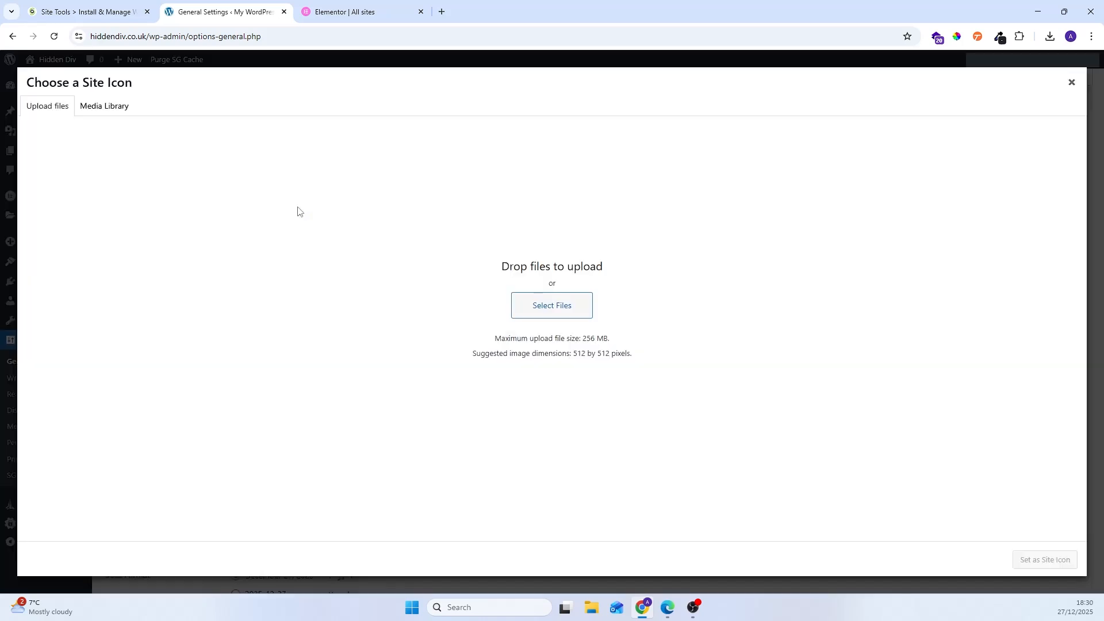
click(552, 306)
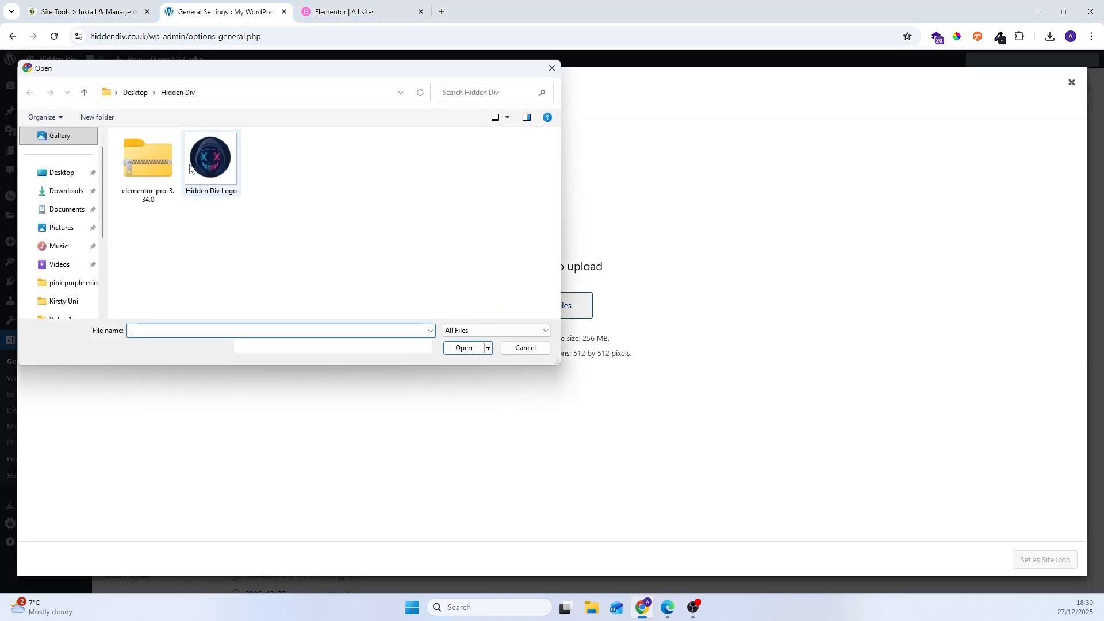
click(221, 163)
double_click(220, 163)
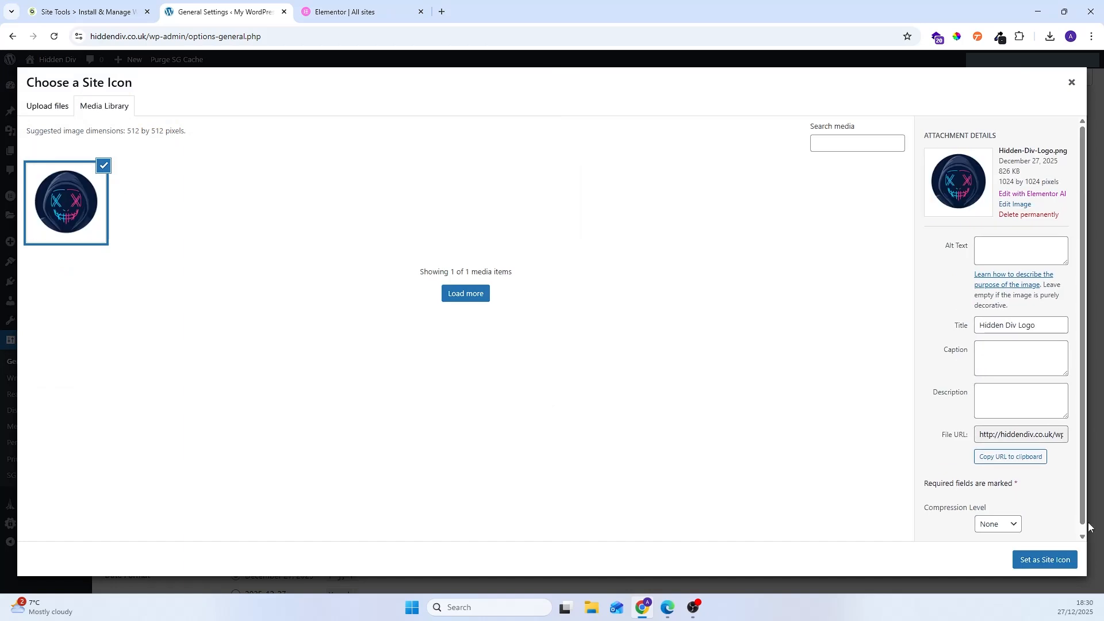
click(1061, 560)
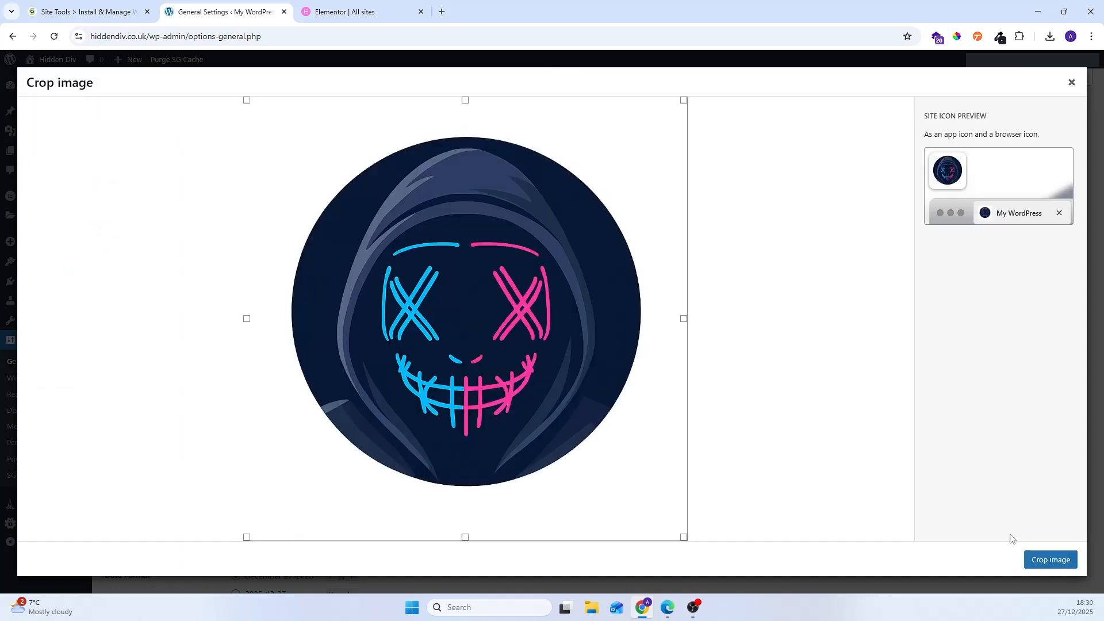
click(1060, 559)
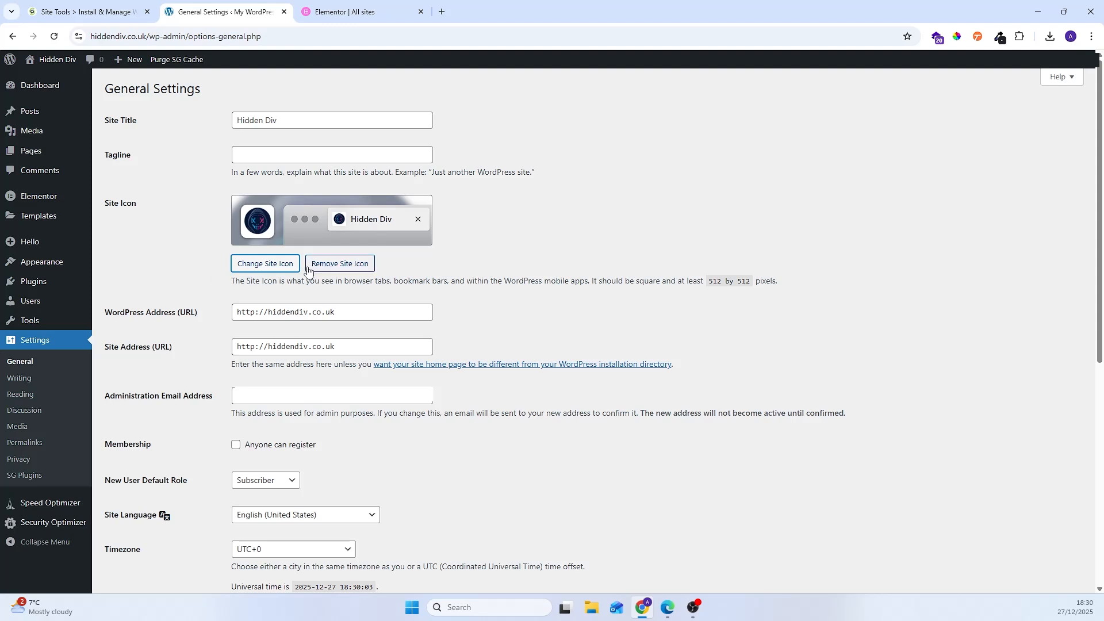
scroll(271, 272, down, 1)
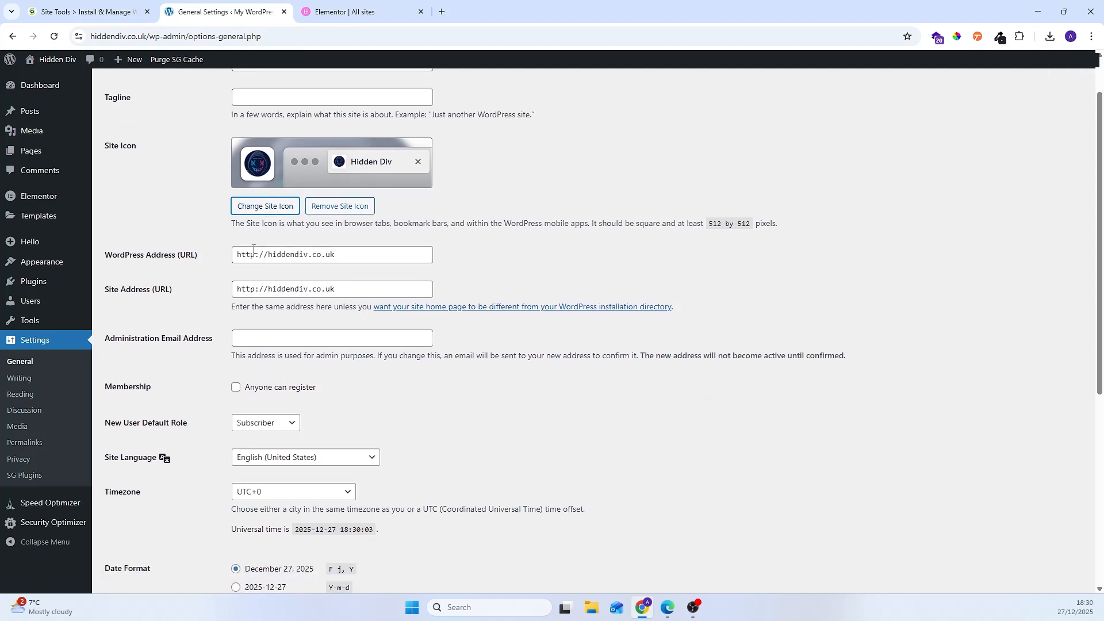
click(251, 255)
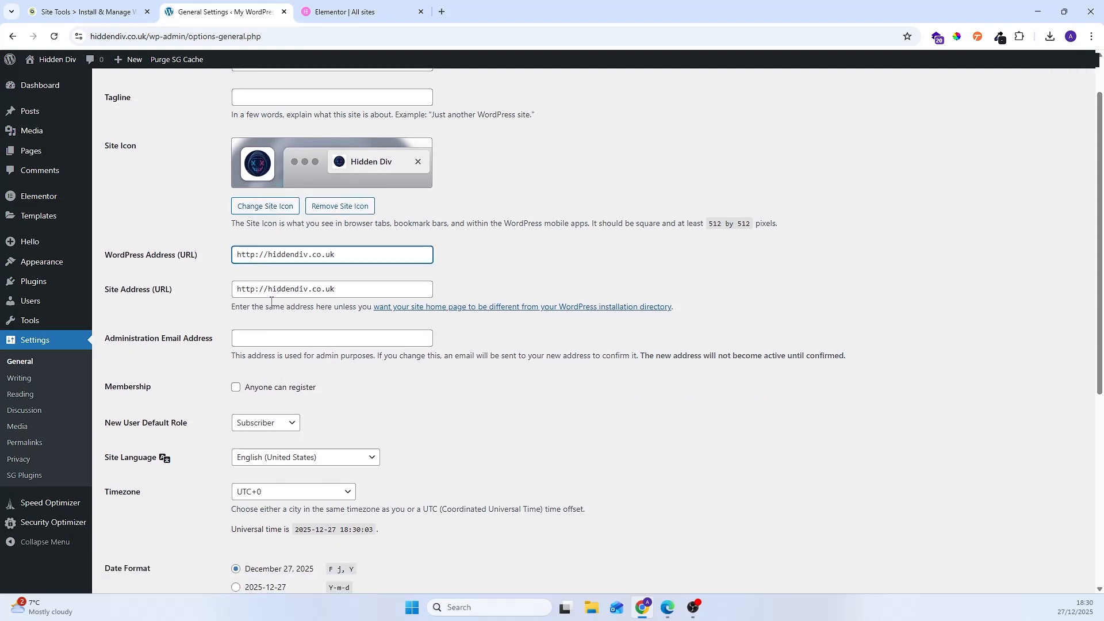
text(s)
click(255, 287)
text(s)
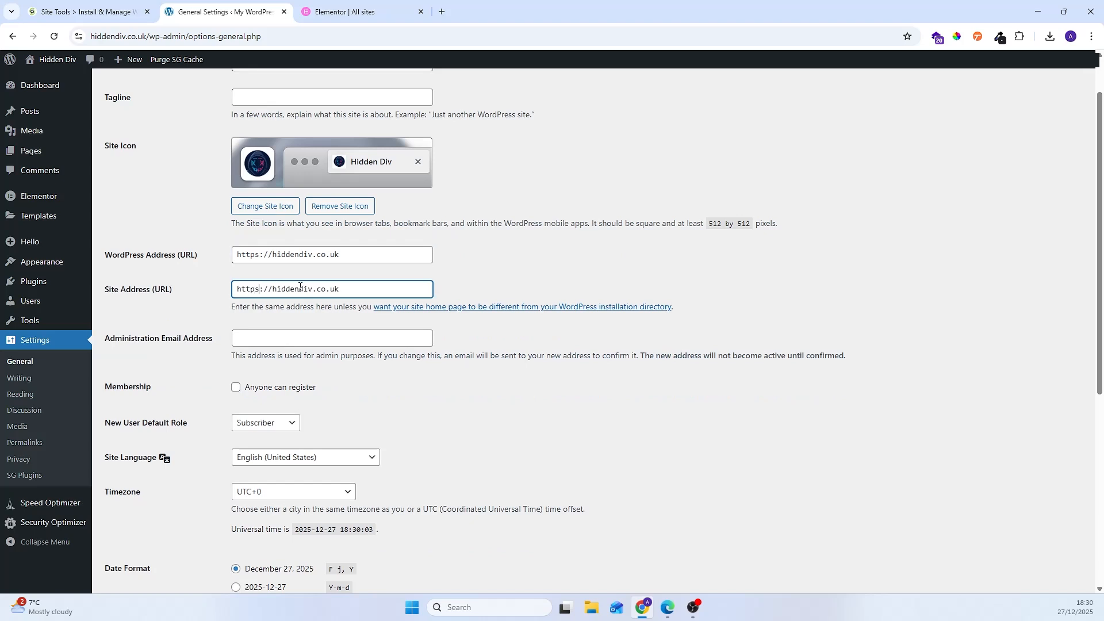
scroll(259, 230, down, 1)
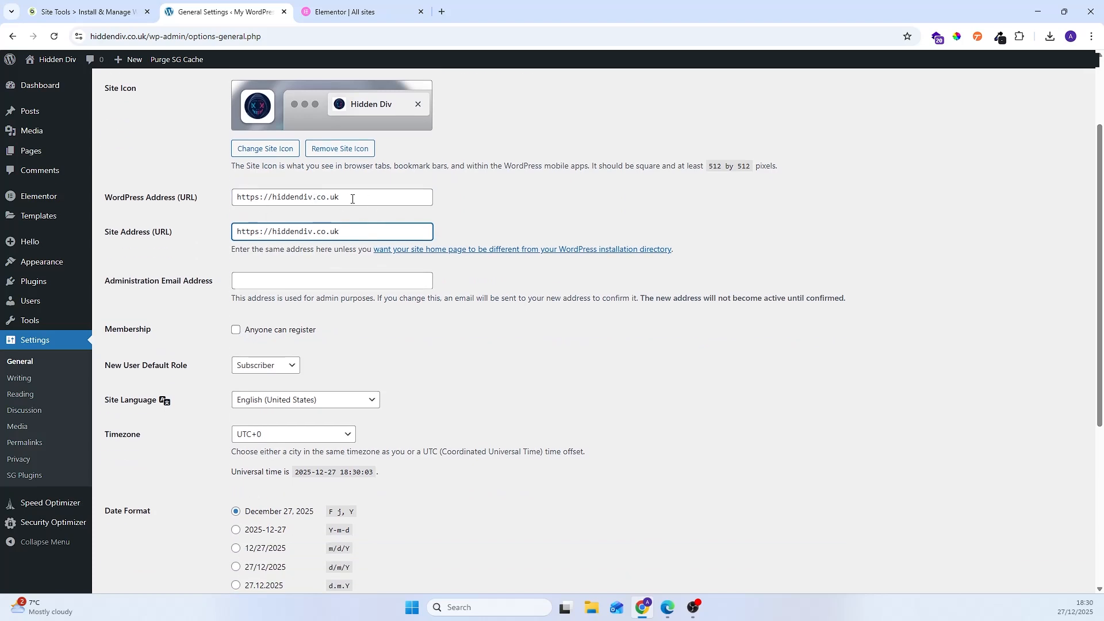
drag(379, 197, 247, 194)
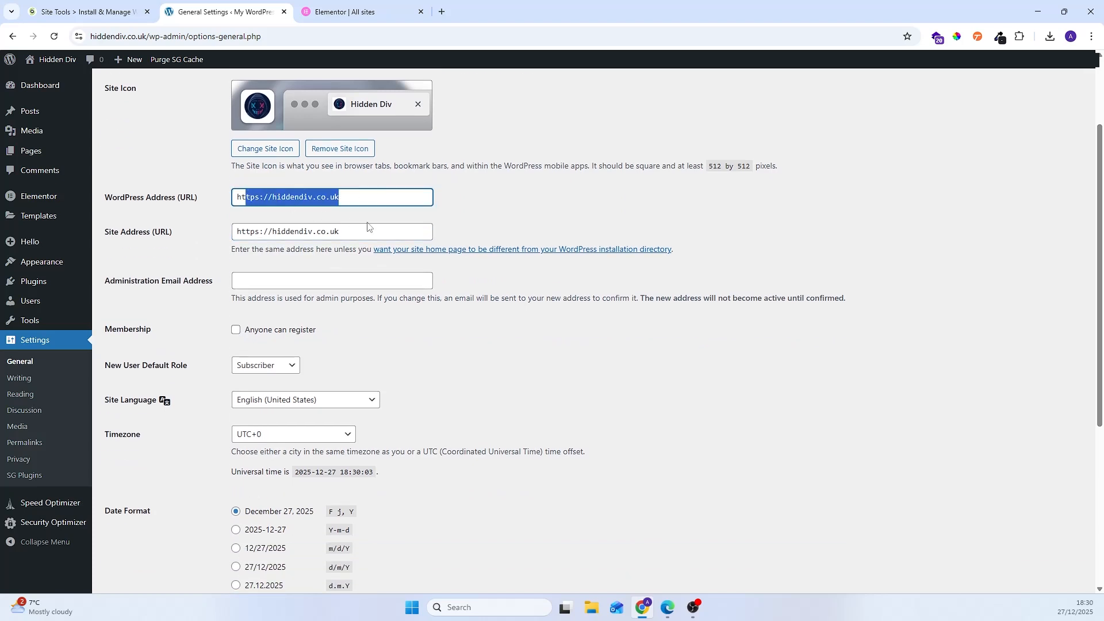
Step: Set the site language to English (UK) and save the general settings
scroll(367, 226, down, 1)
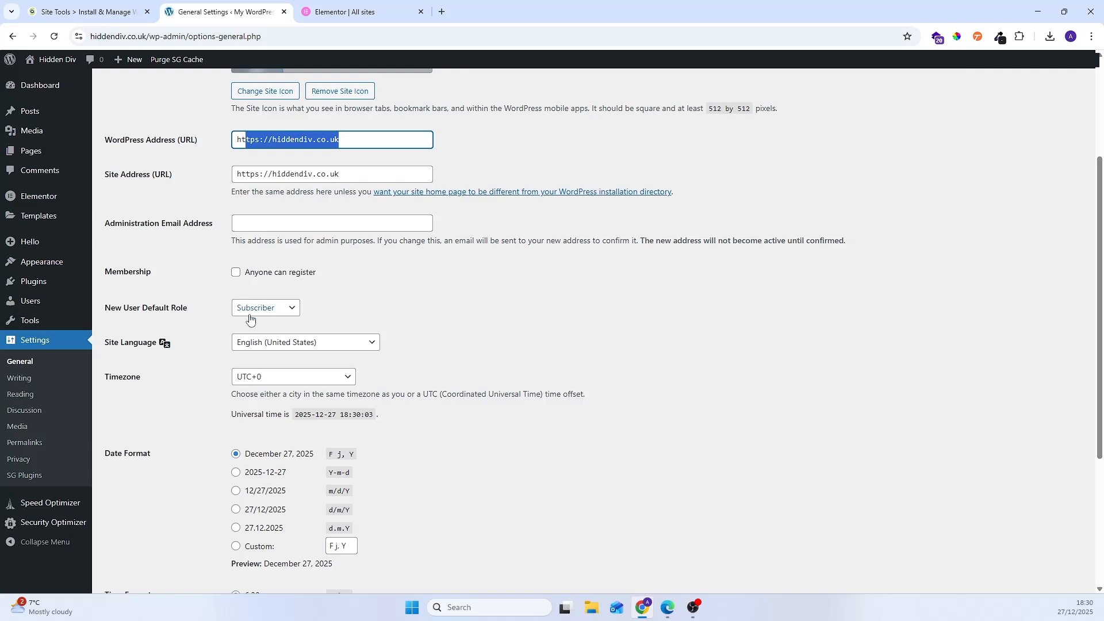
click(299, 345)
scroll(306, 115, down, 10)
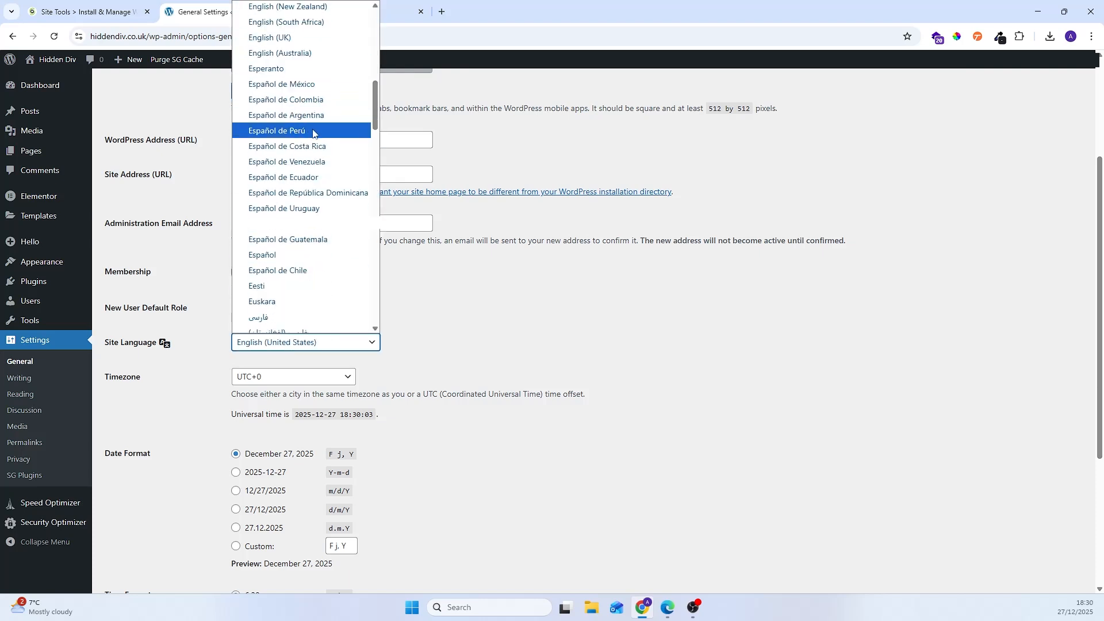
click(268, 41)
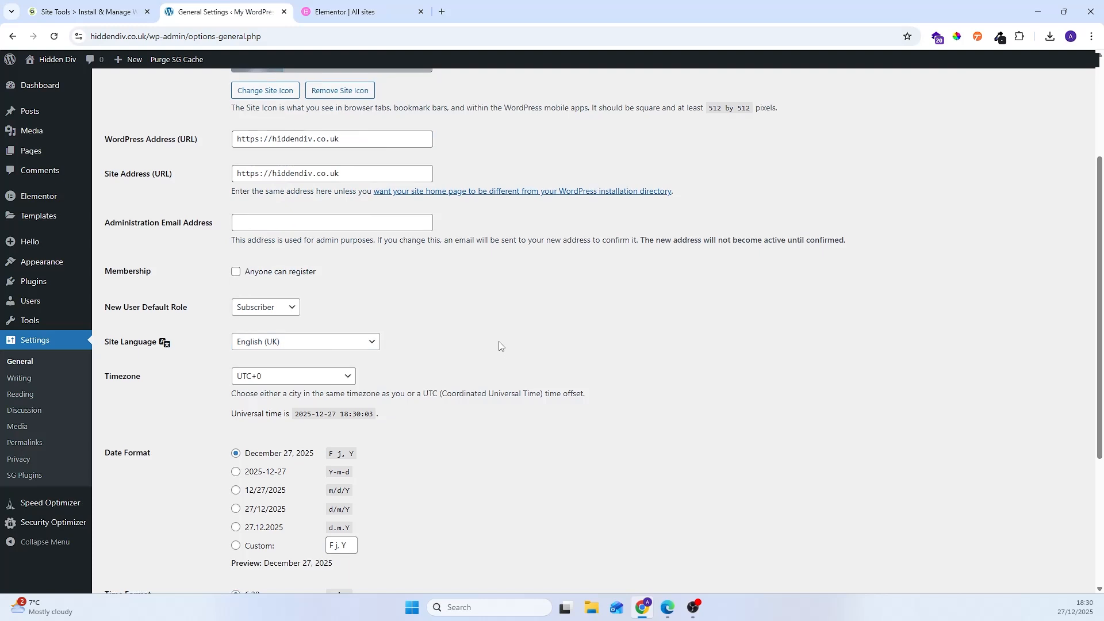
scroll(368, 260, down, 4)
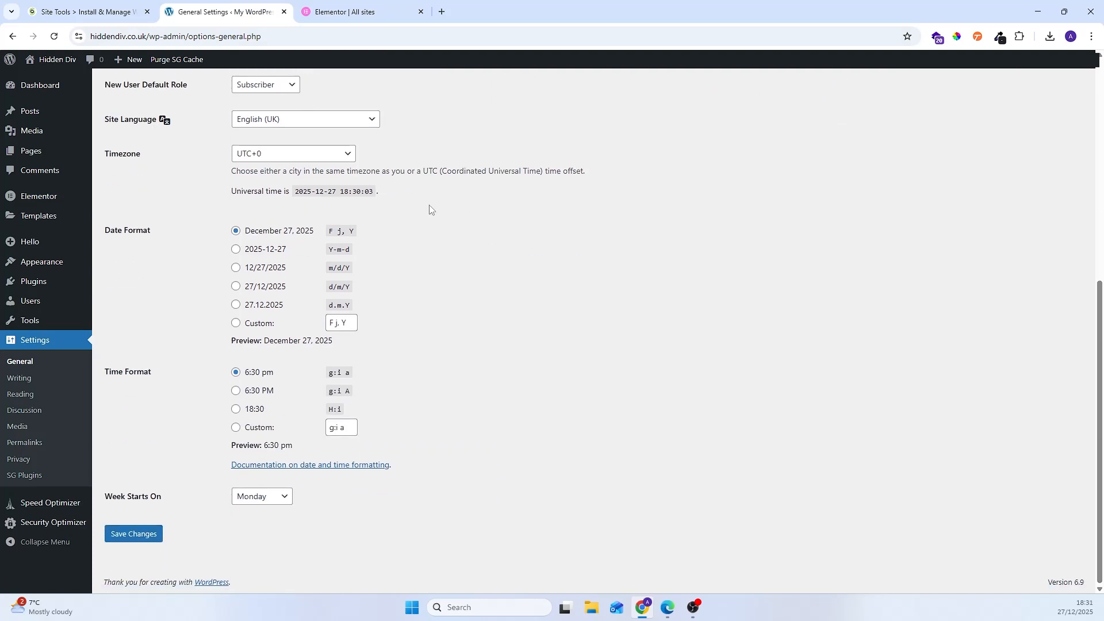
click(158, 533)
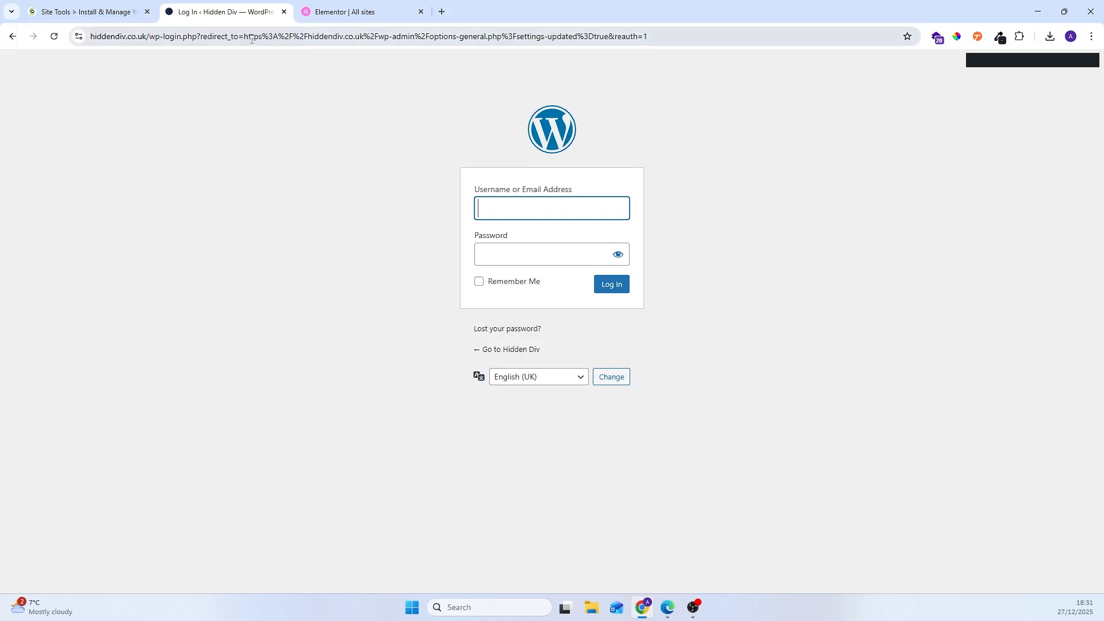
Step: Log back in to the WordPress admin through SiteGround's Site Tools and close the leftover login page
click(89, 12)
click(971, 483)
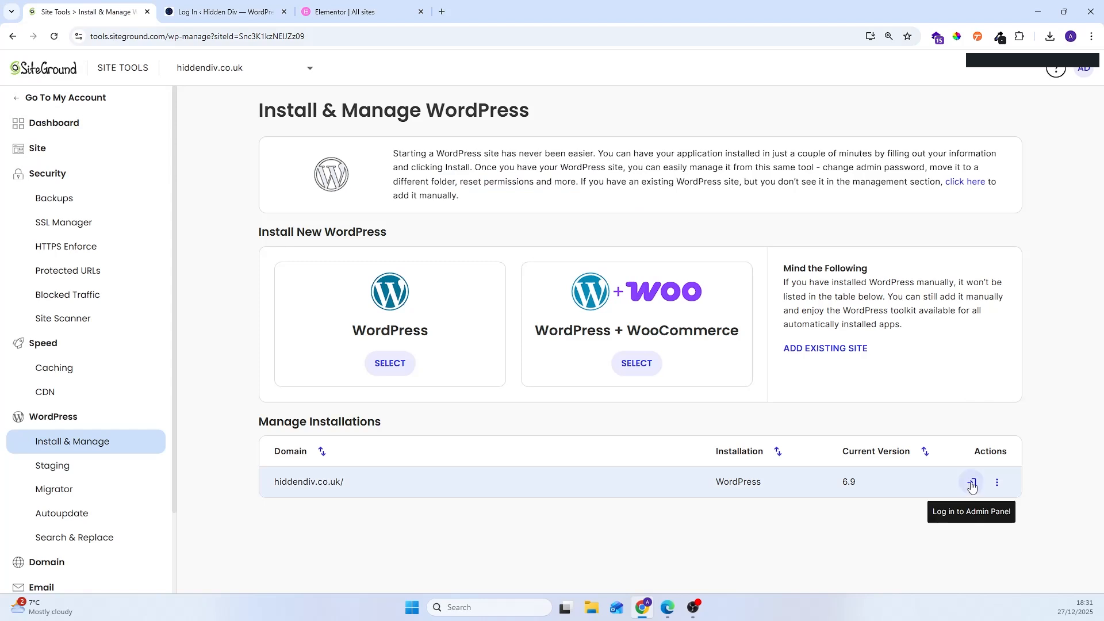
click(225, 5)
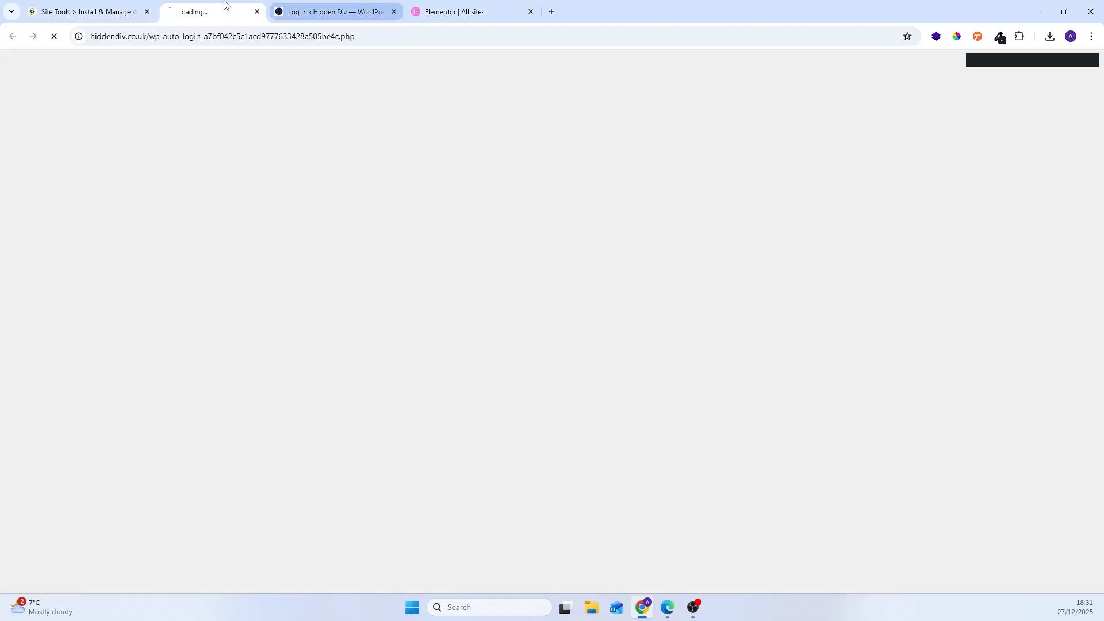
click(340, 10)
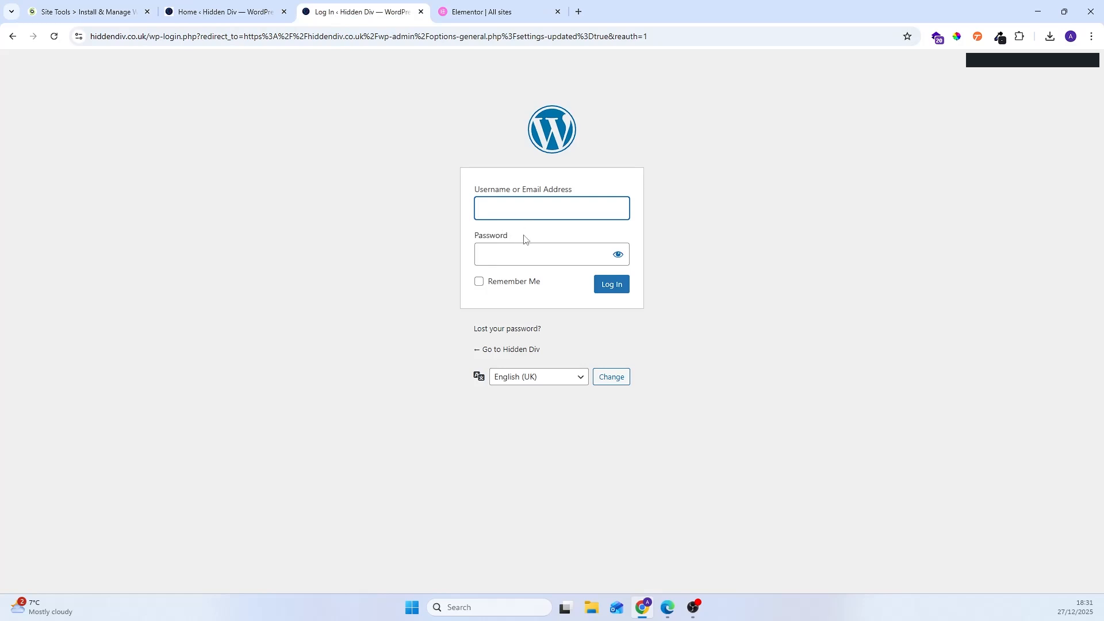
click(224, 8)
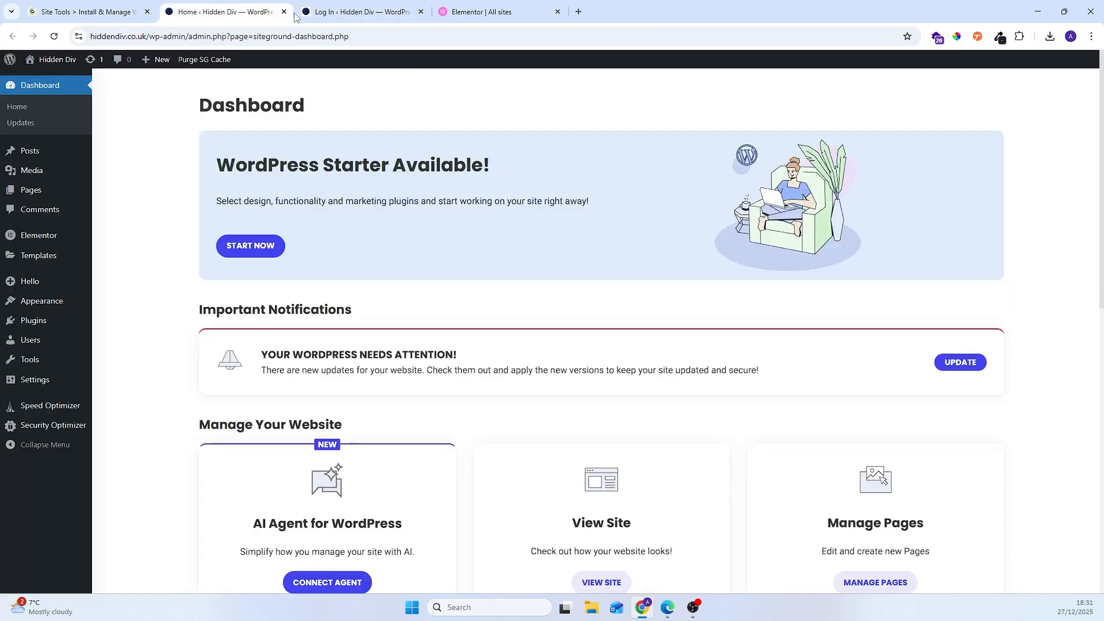
click(421, 12)
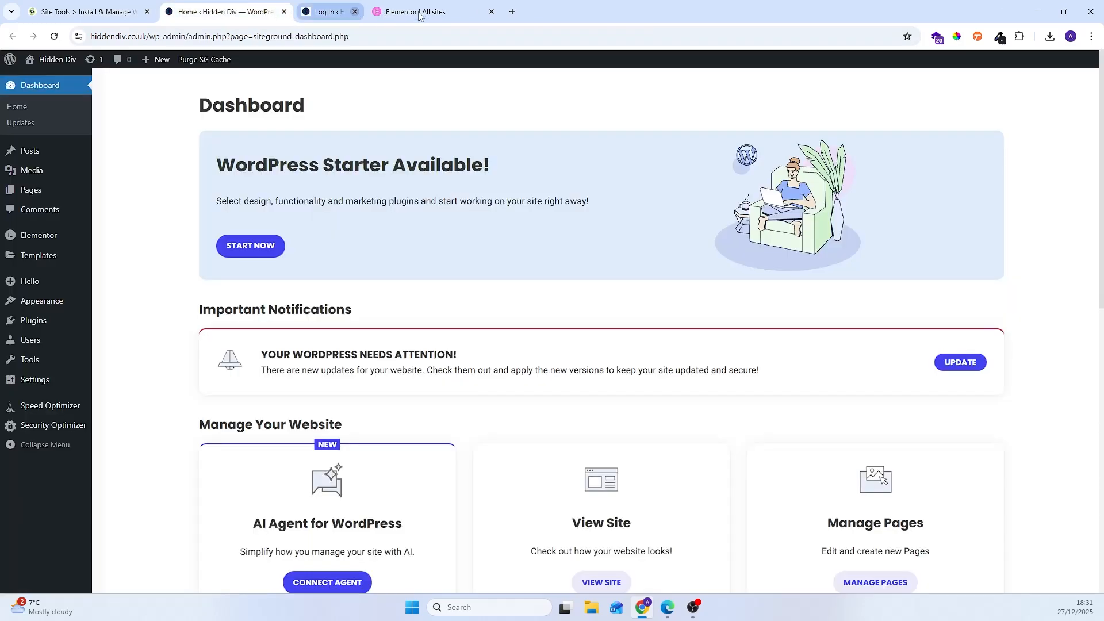
Step: Review the site's installed plugins, themes, WordPress updates and available tools
mouse_move(42, 328)
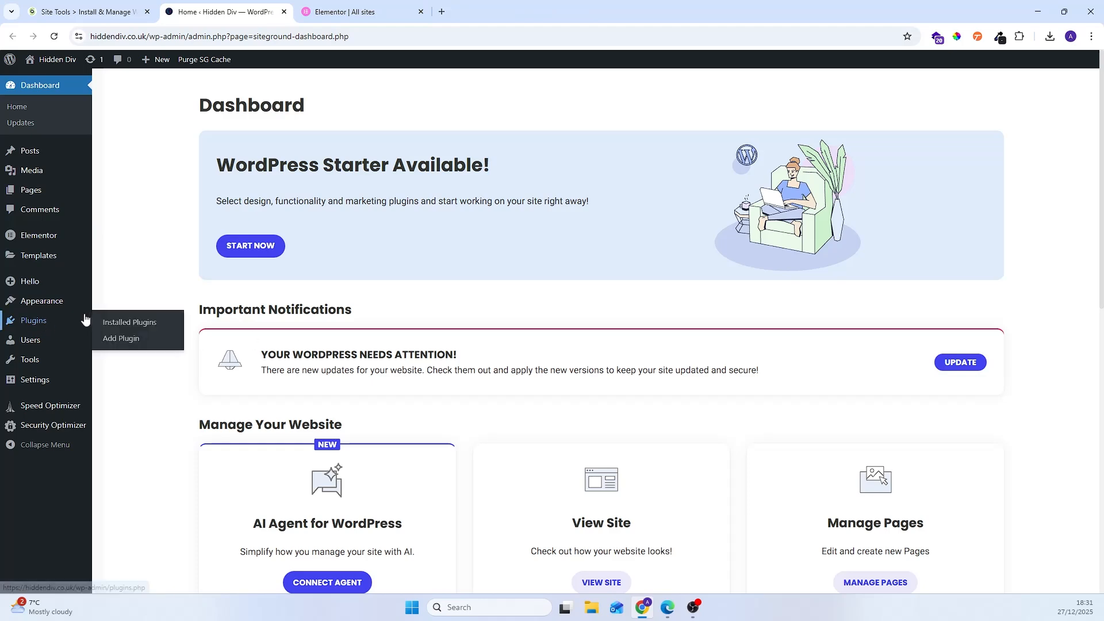
click(50, 318)
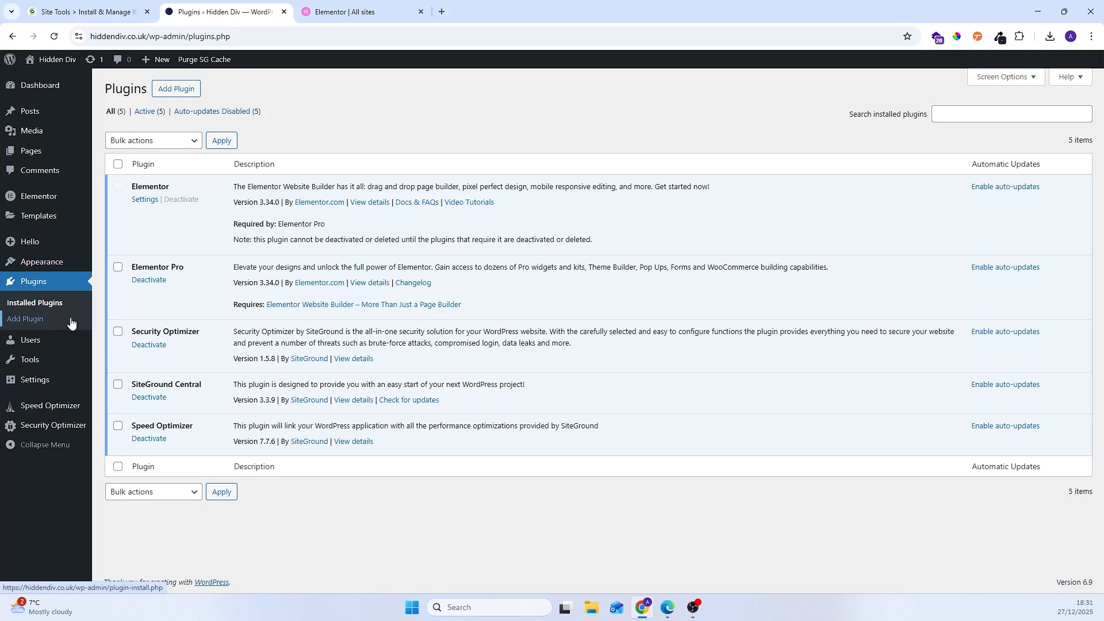
mouse_move(40, 266)
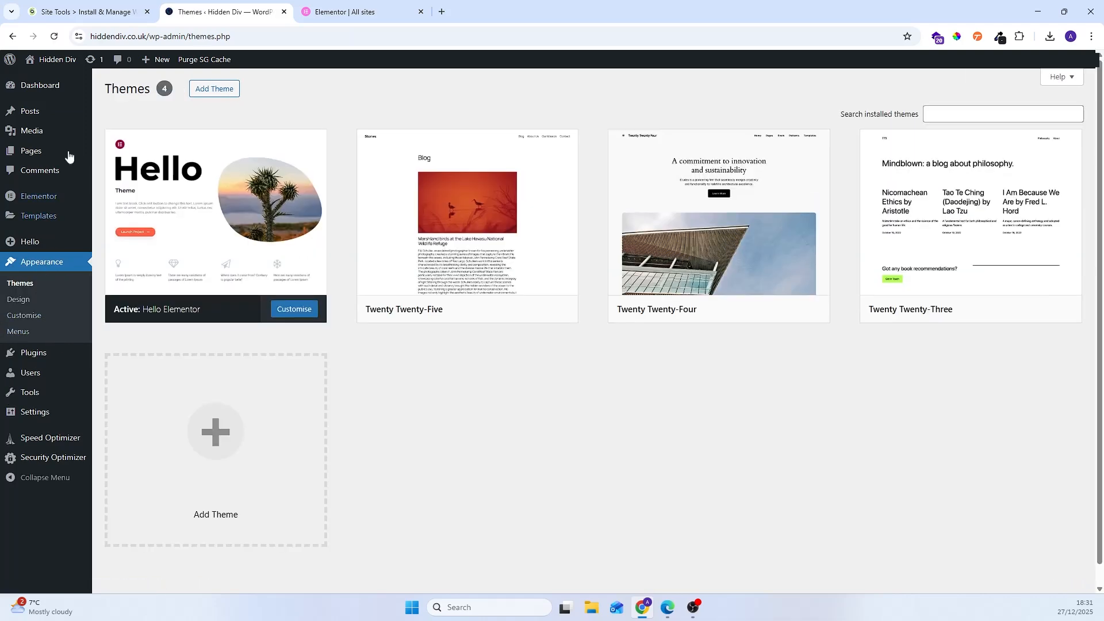
mouse_move(23, 89)
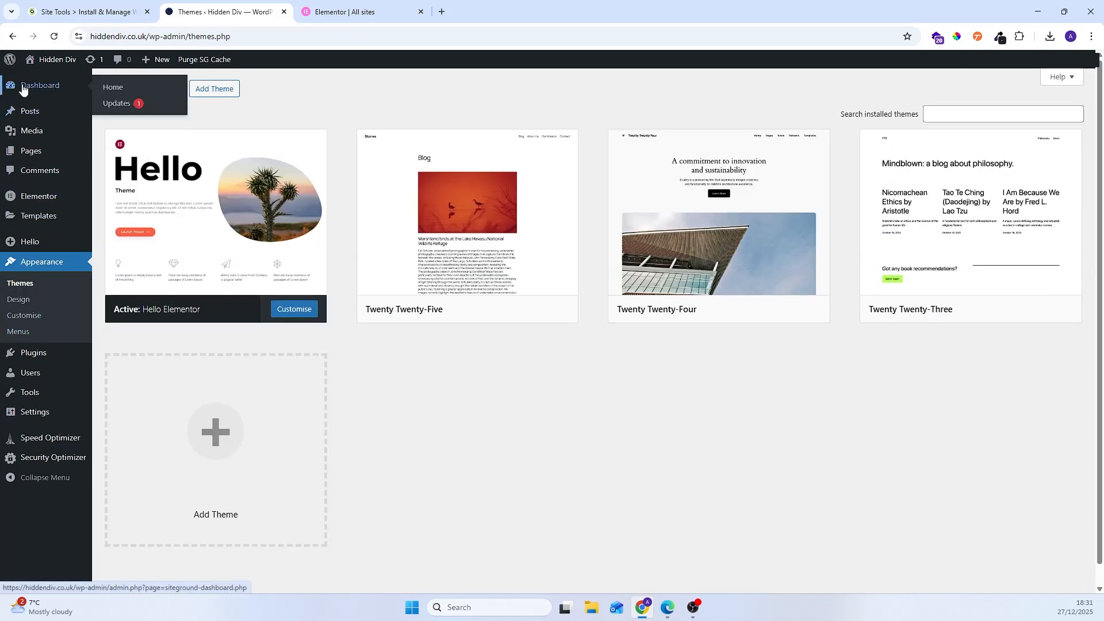
click(138, 106)
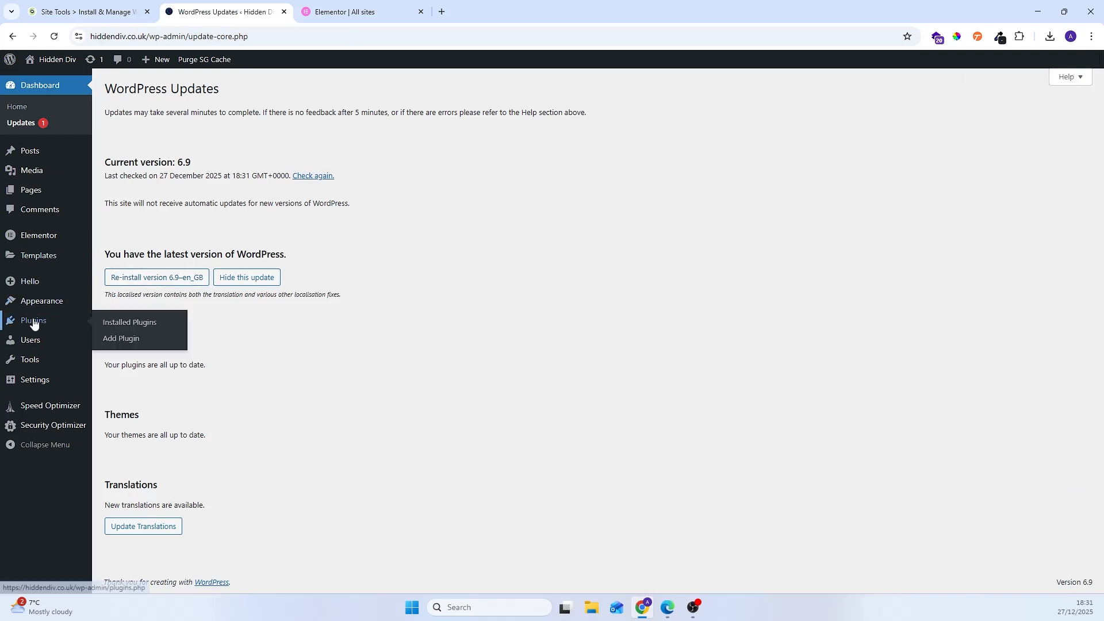
click(36, 324)
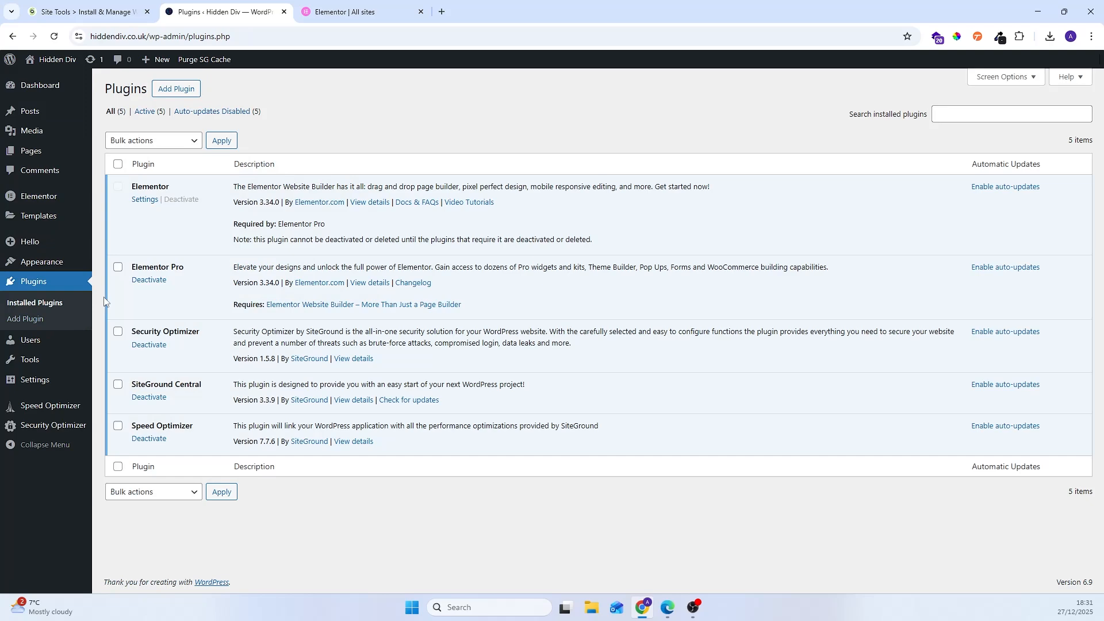
click(35, 360)
Step: Check the saved general settings through to the date and time formats, and open the writing settings
mouse_move(45, 448)
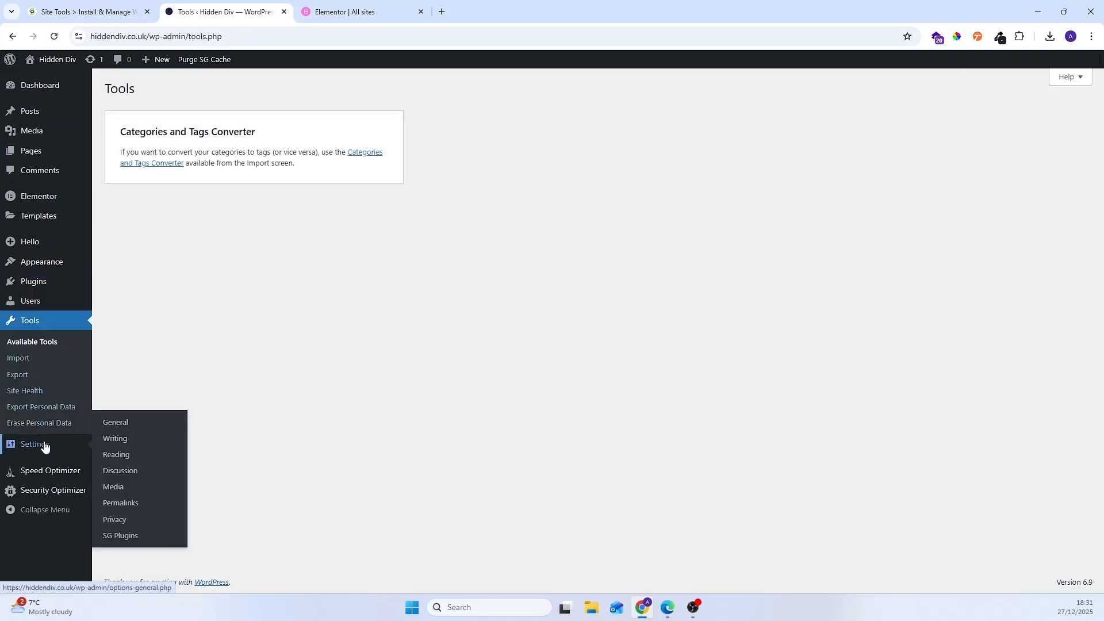
click(135, 422)
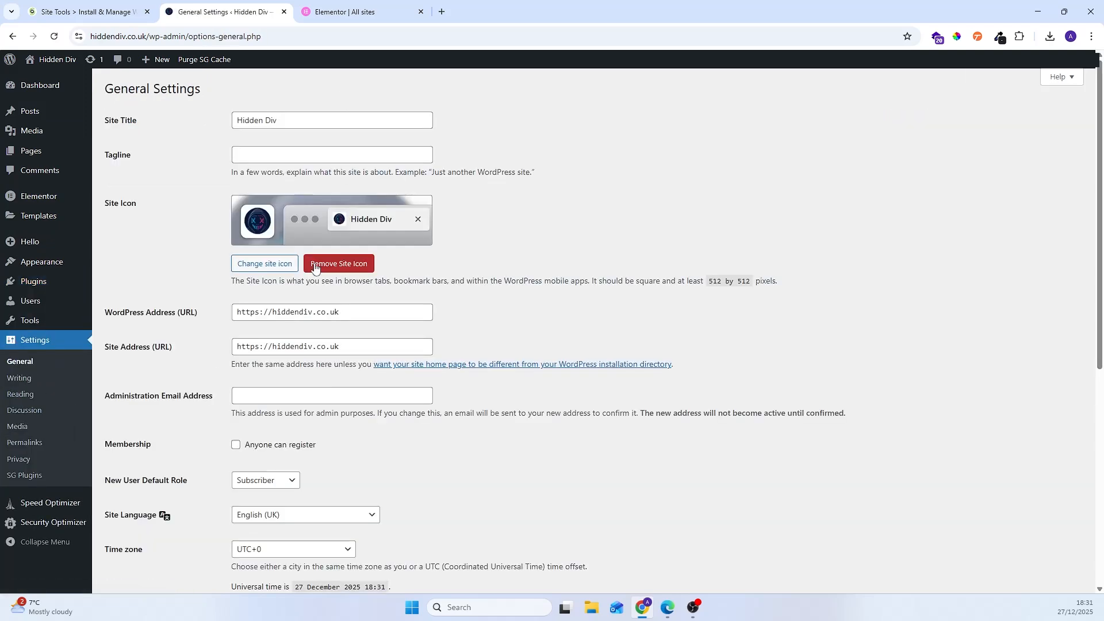
scroll(315, 268, down, 4)
scroll(274, 210, down, 3)
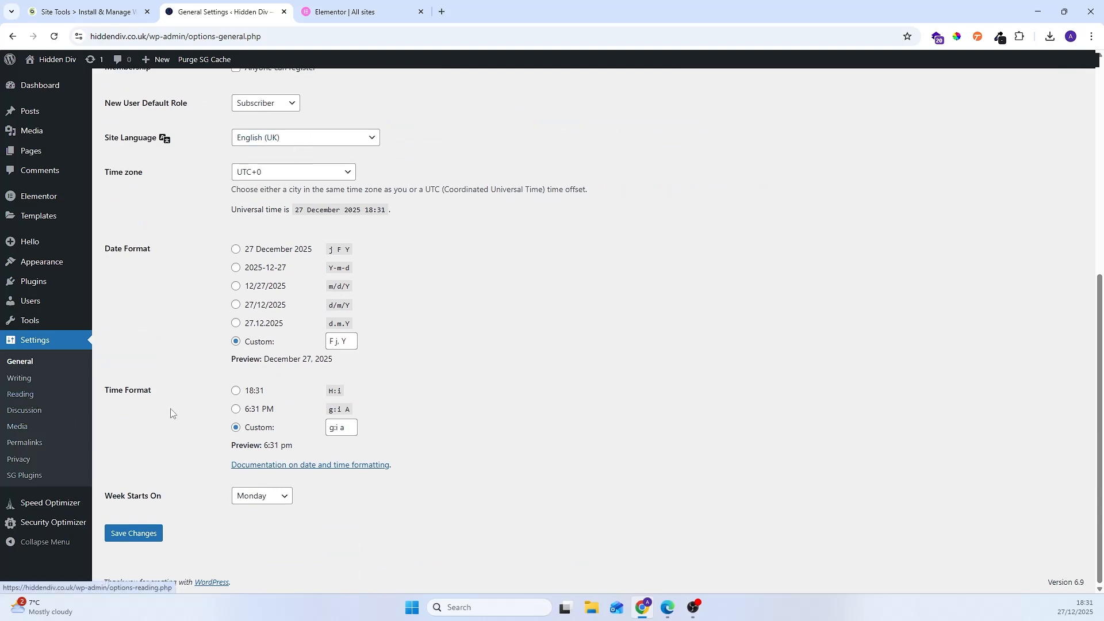
click(26, 380)
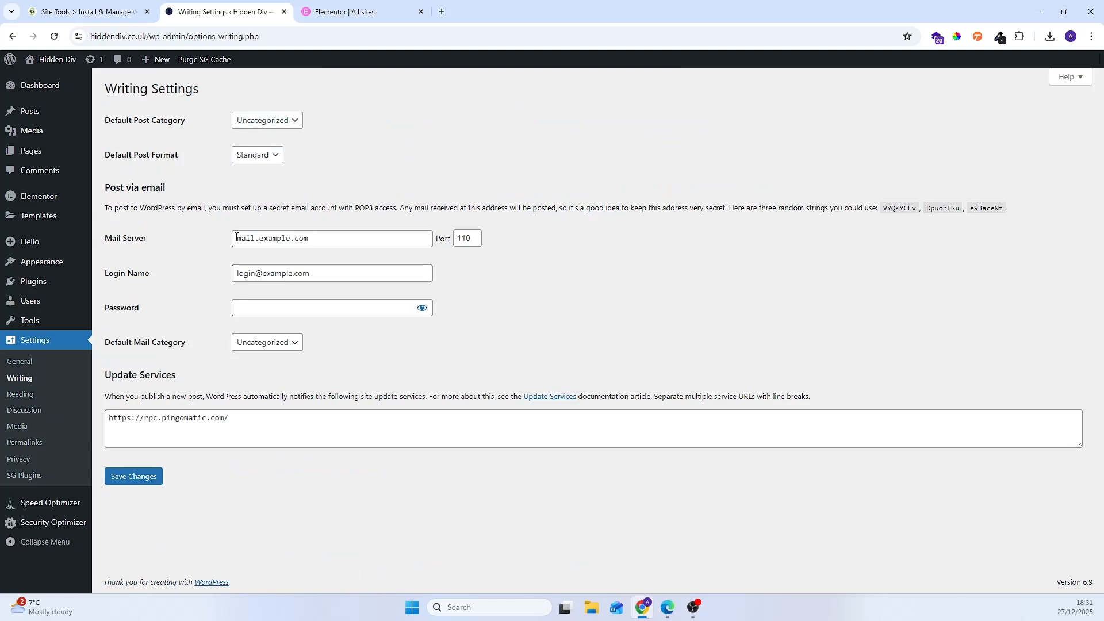
Step: Move the Elementor #7 draft and the Sample Page to the bin
click(28, 395)
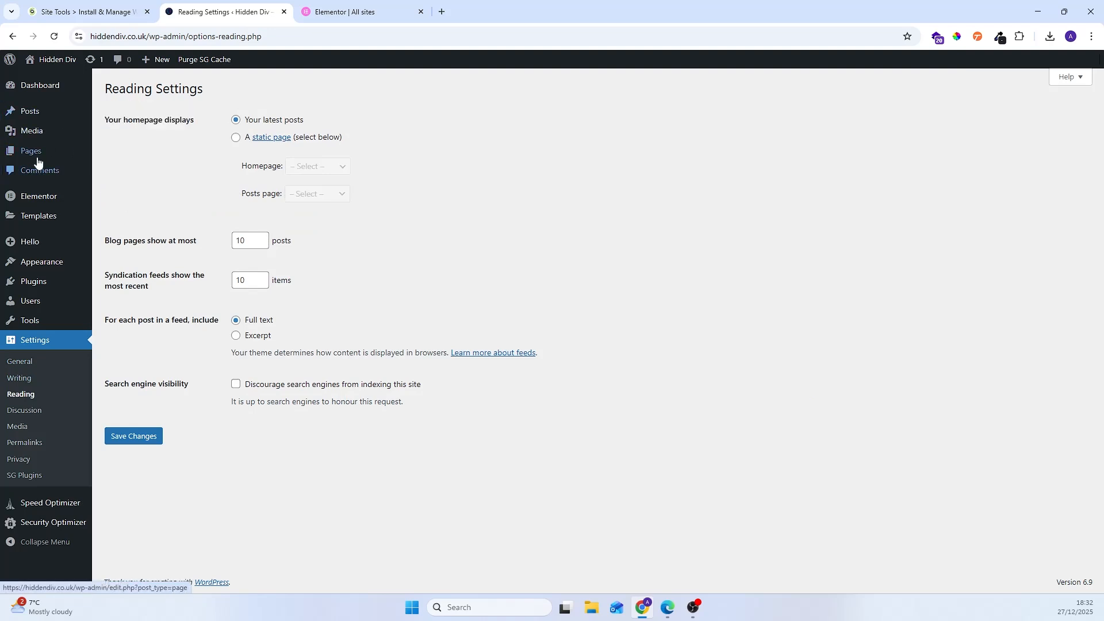
click(64, 156)
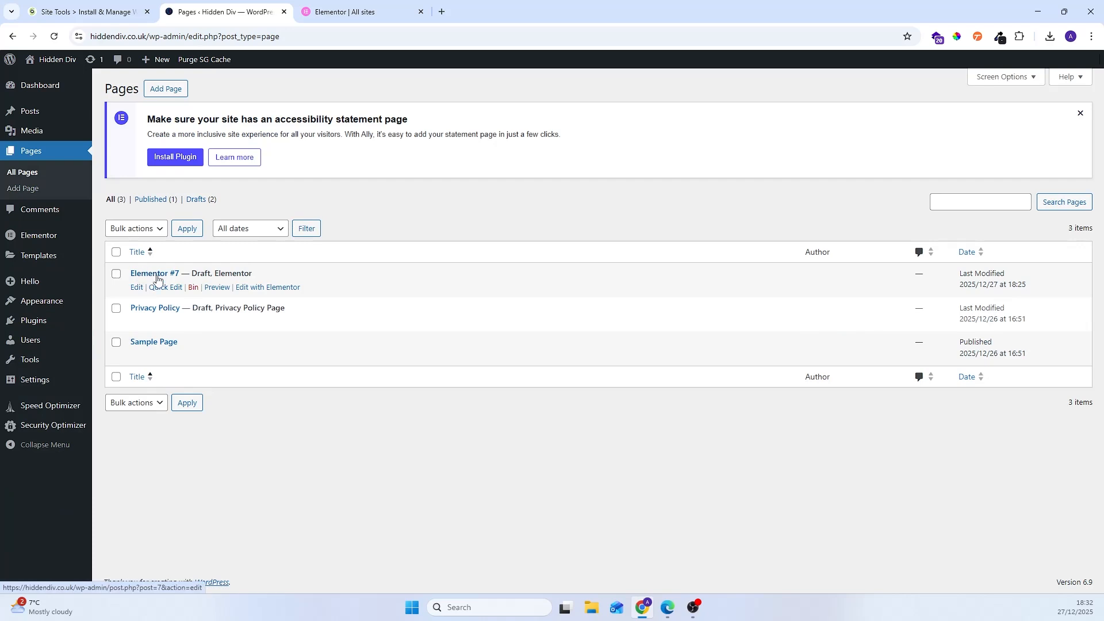
click(193, 288)
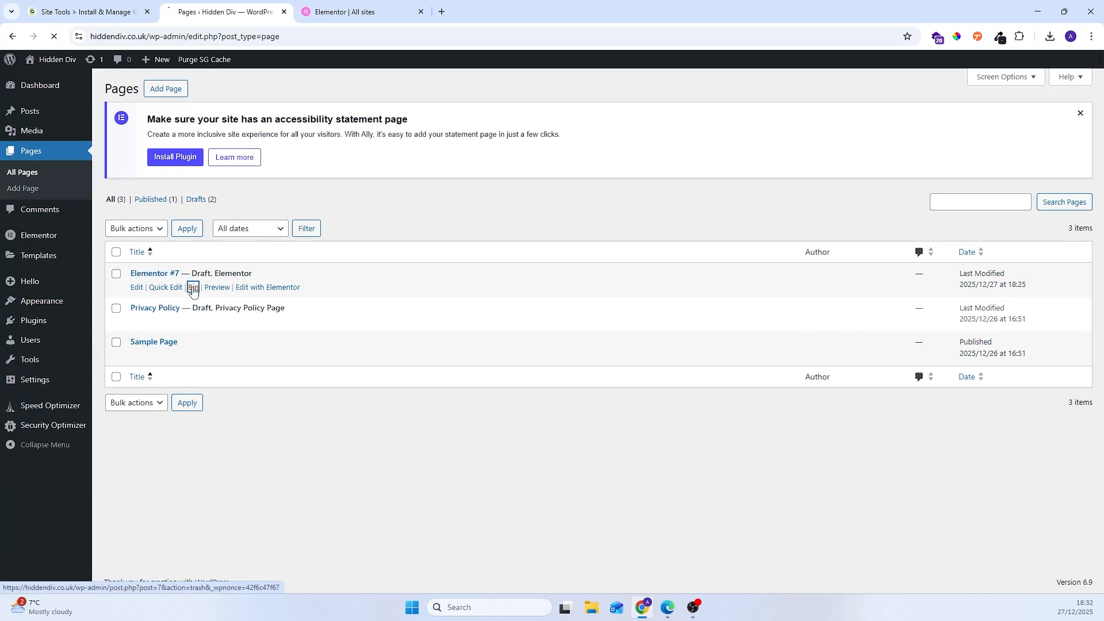
click(194, 354)
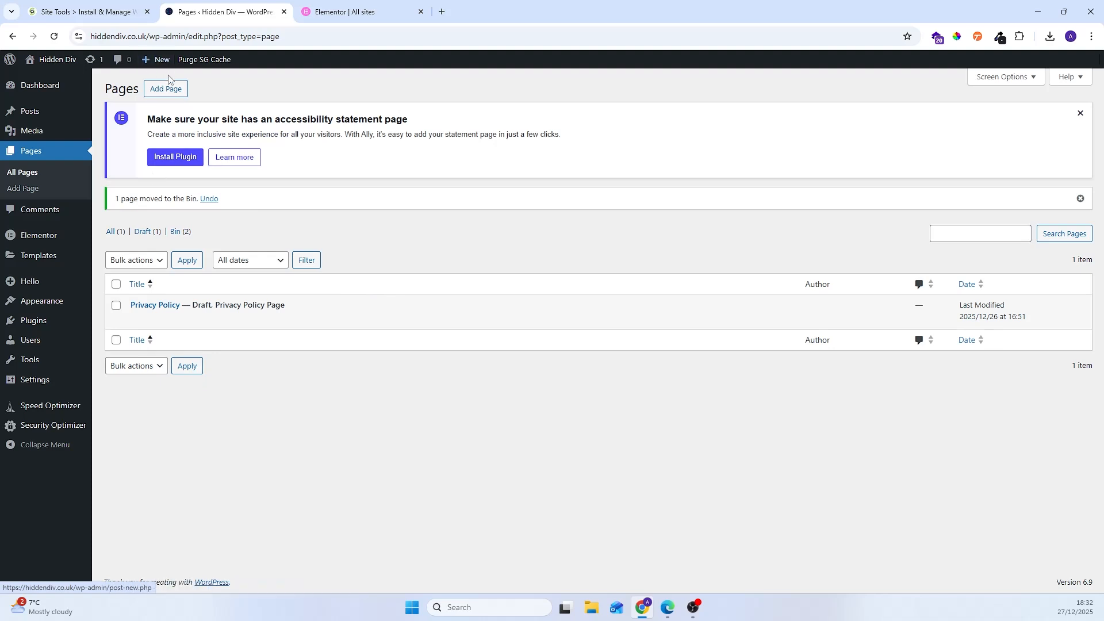
Step: Create a new page titled Home, publish it, and return to the page list
click(164, 92)
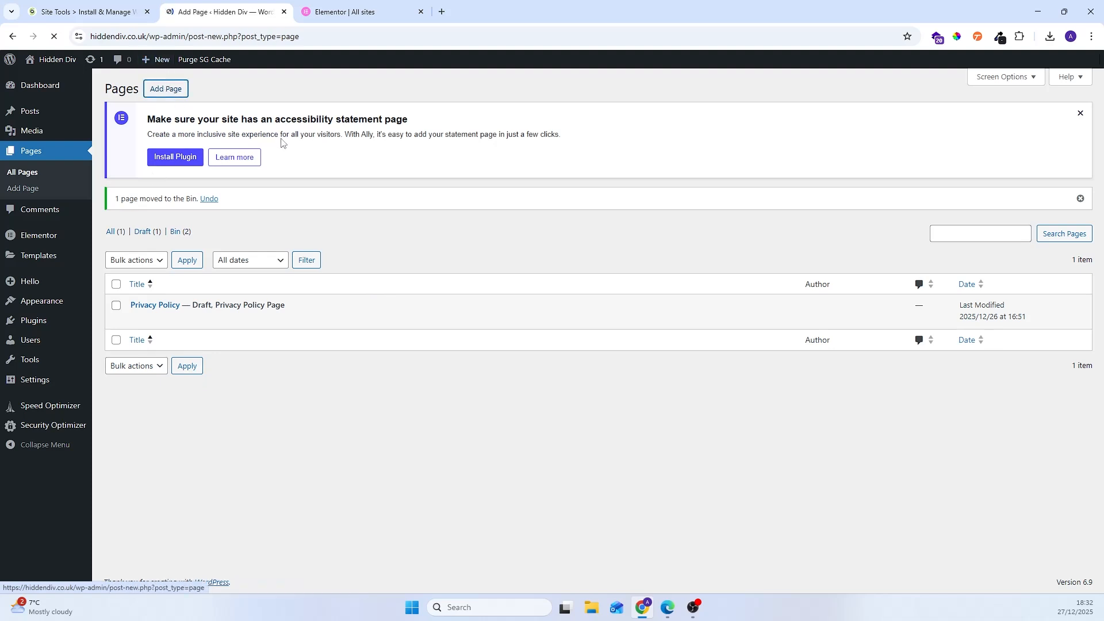
text(Home)
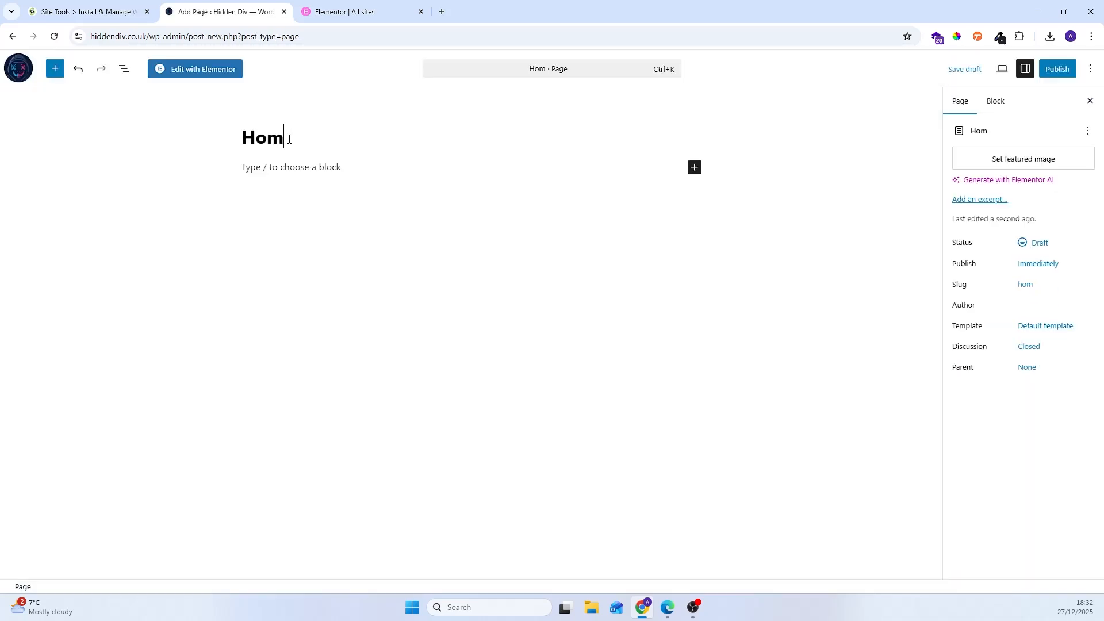
click(1059, 69)
click(1065, 69)
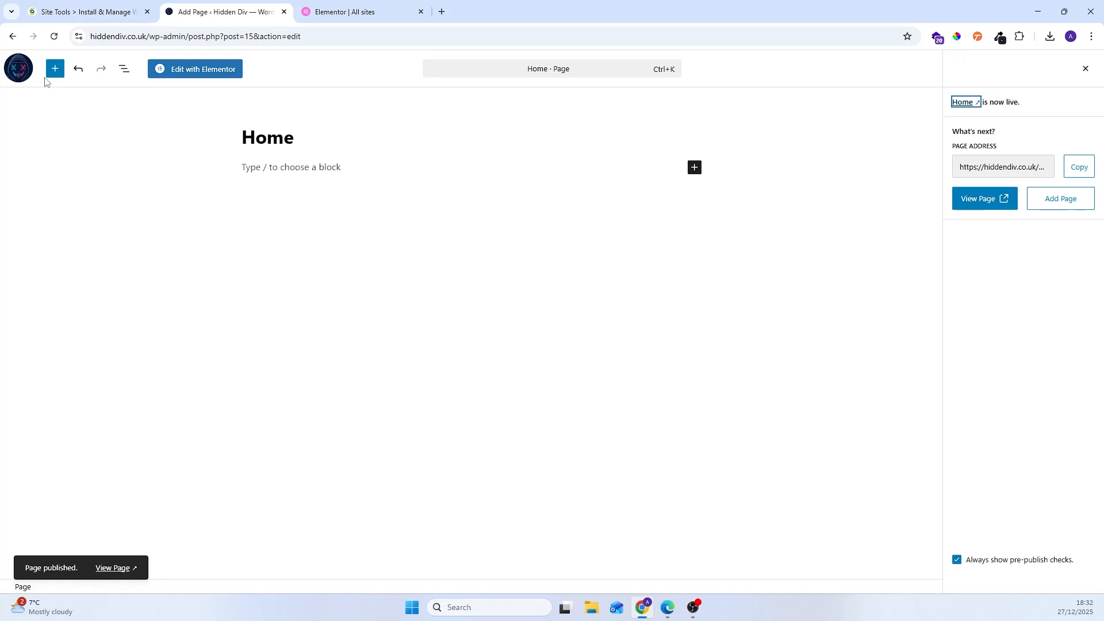
click(17, 69)
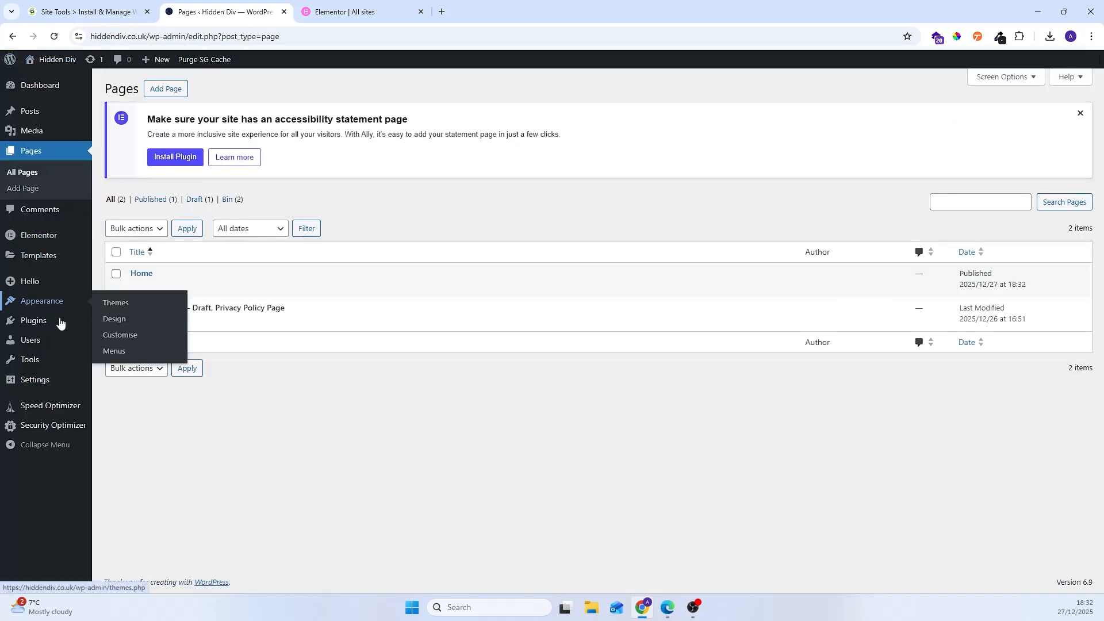
Step: Set the site's homepage to display a static page, choose Home as the homepage, and save the reading settings
mouse_move(26, 366)
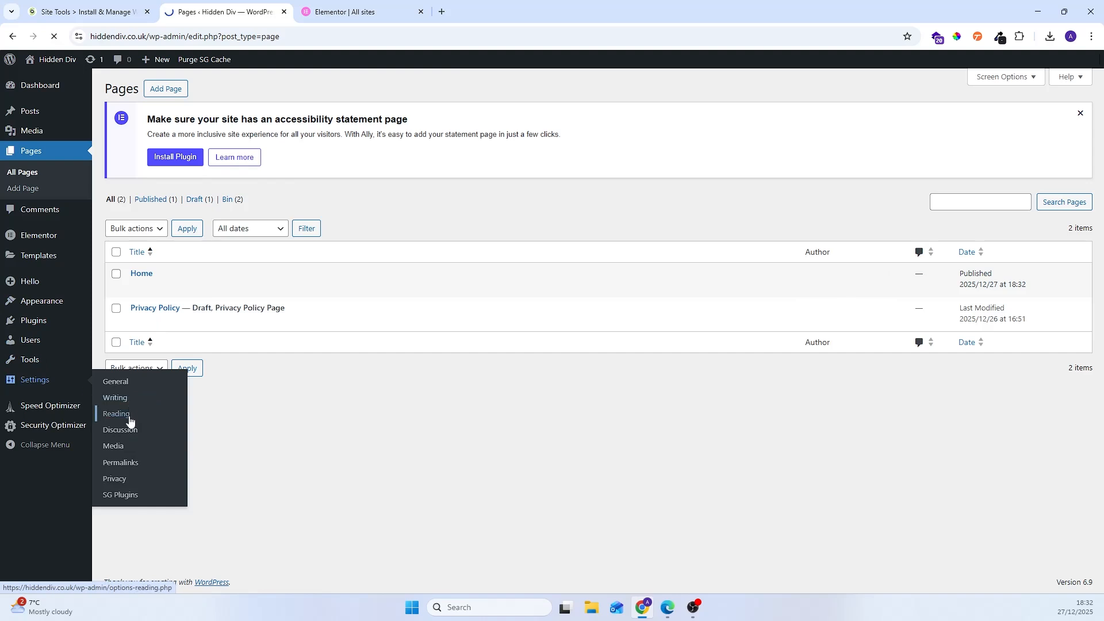
click(129, 422)
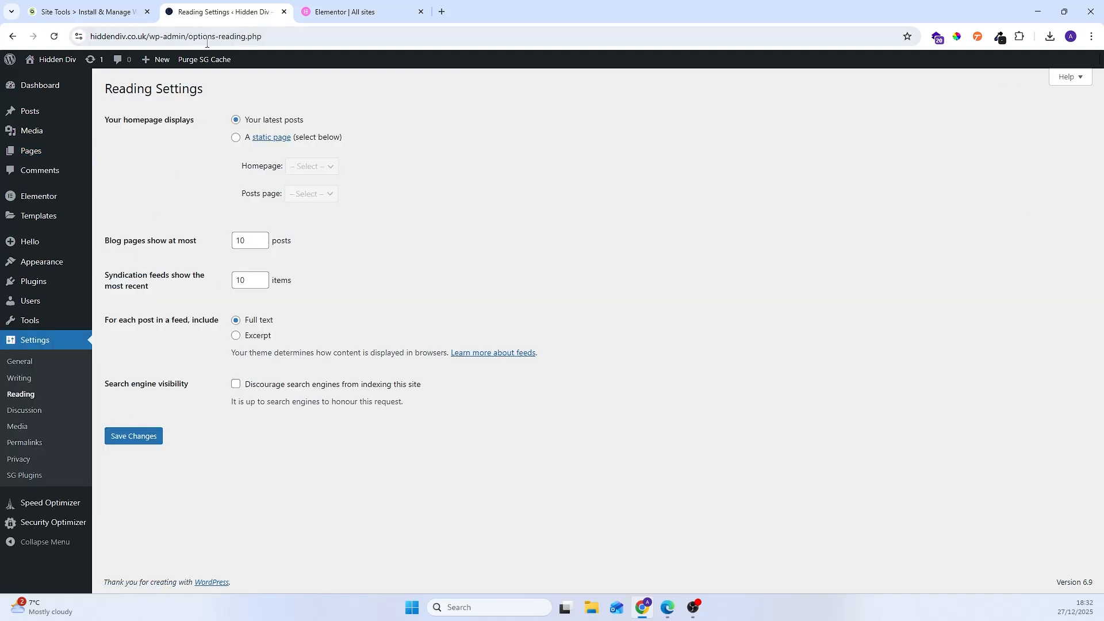
click(236, 141)
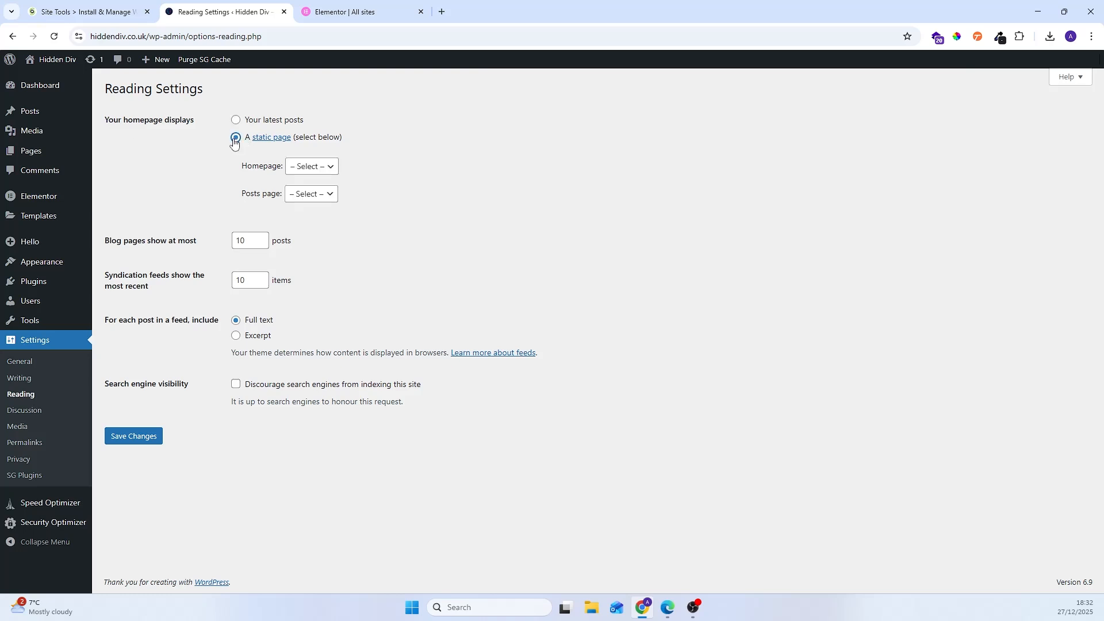
click(301, 167)
click(315, 193)
click(140, 441)
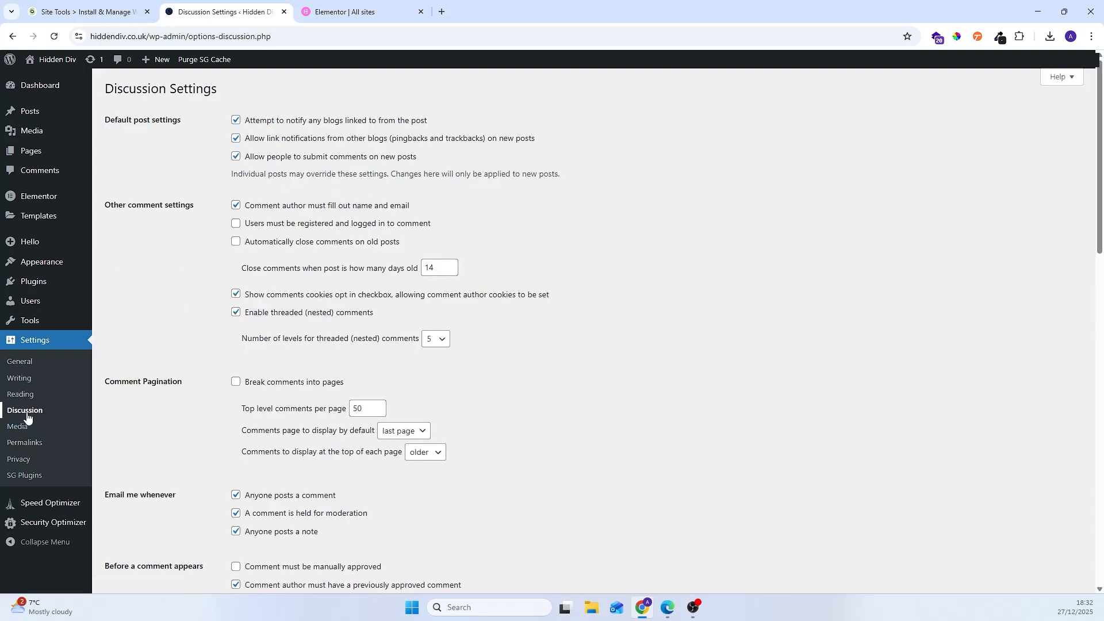
Step: Check the discussion settings and the media settings for image sizes and uploads
scroll(34, 425, down, 2)
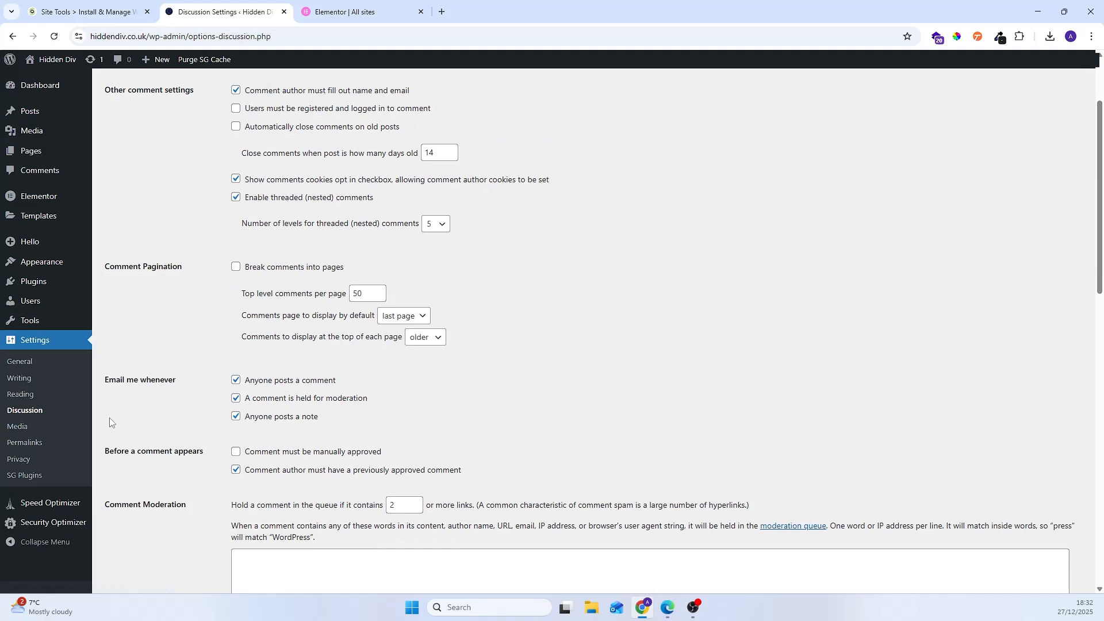
click(29, 426)
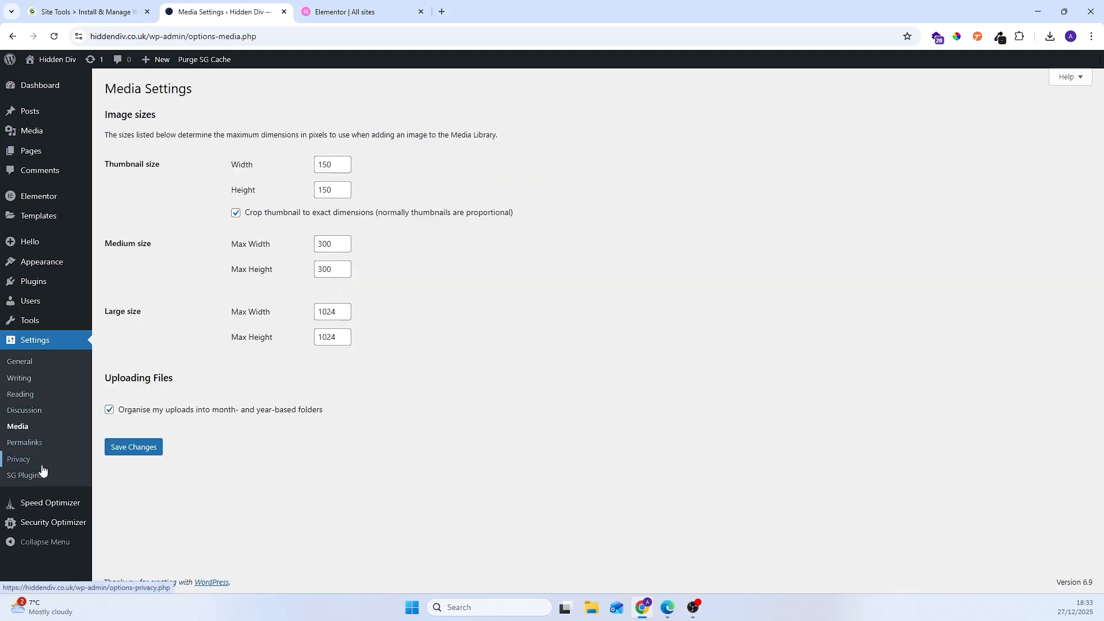
Step: Open the Speed Optimizer dashboard, confirm its introductory prompt without allowing technical data collection, and review the optimization overview
mouse_move(56, 504)
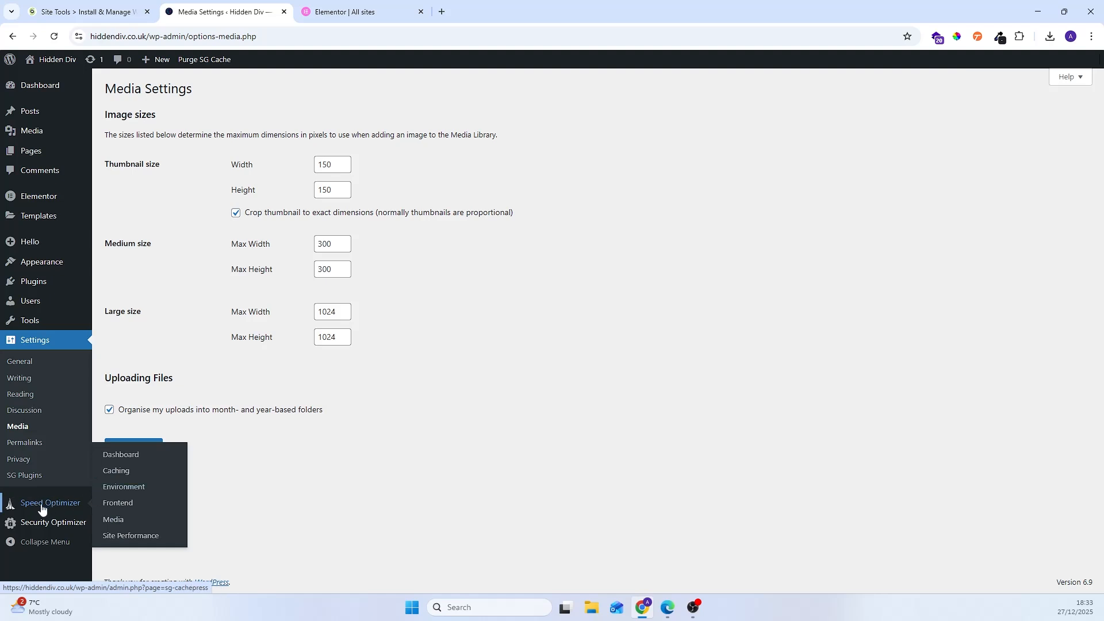
click(122, 455)
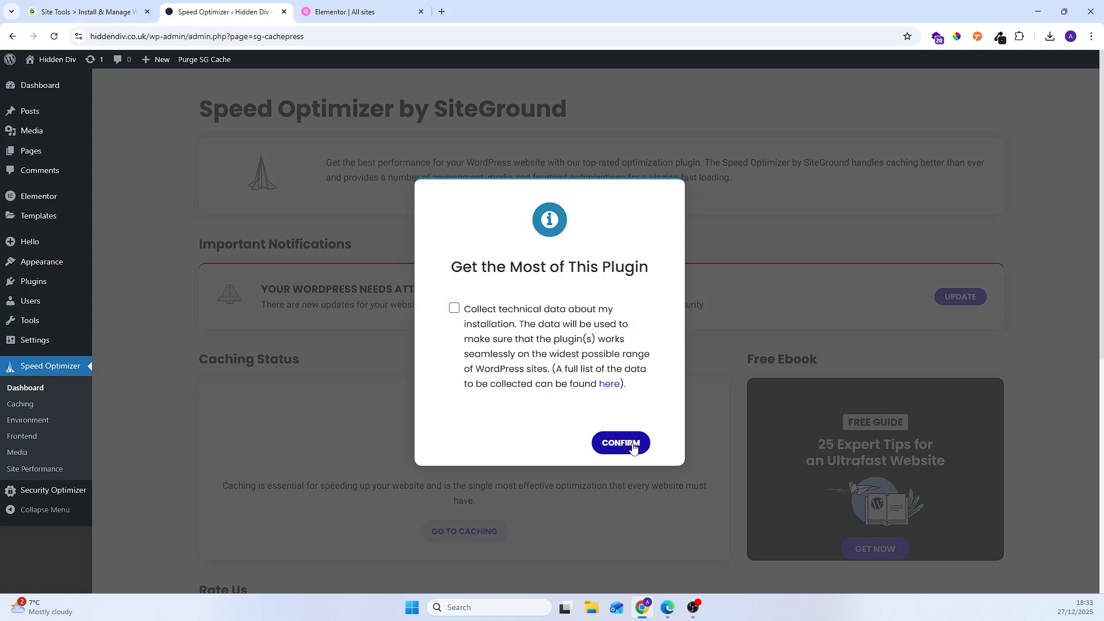
click(633, 448)
scroll(562, 313, down, 5)
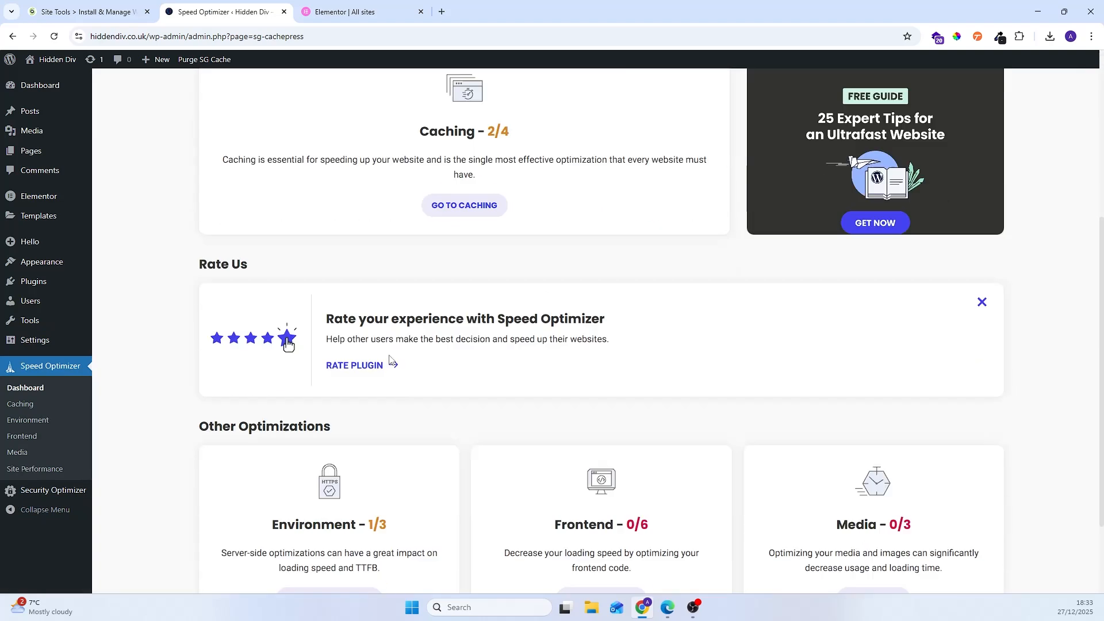
scroll(403, 357, down, 2)
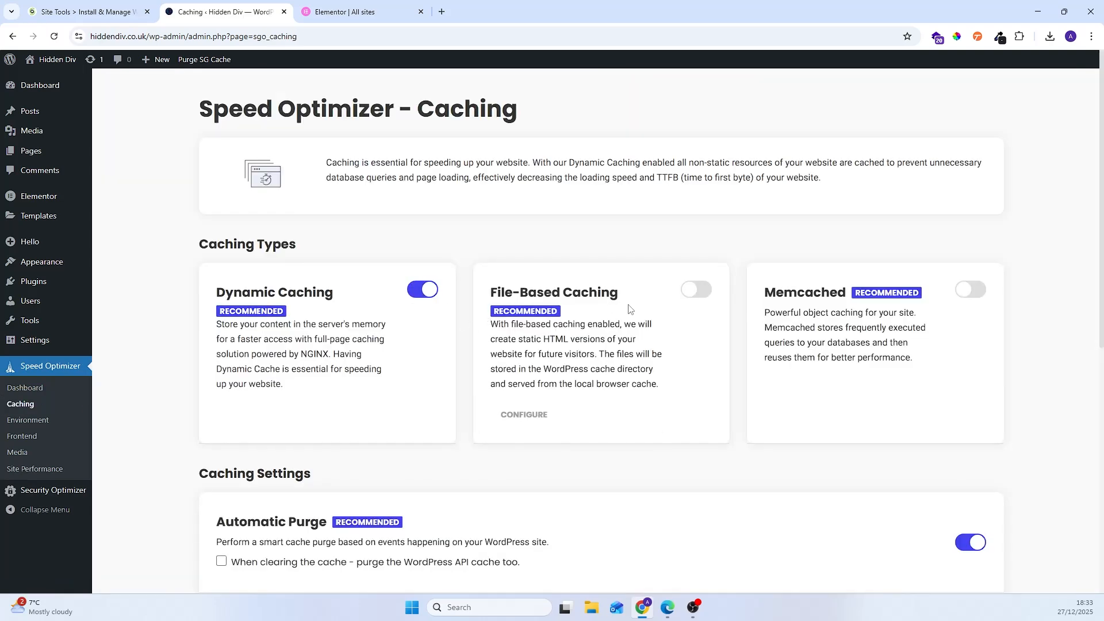
Step: Enable File-Based Caching, try to enable Memcached, and review the remaining caching settings in Speed Optimizer
click(698, 292)
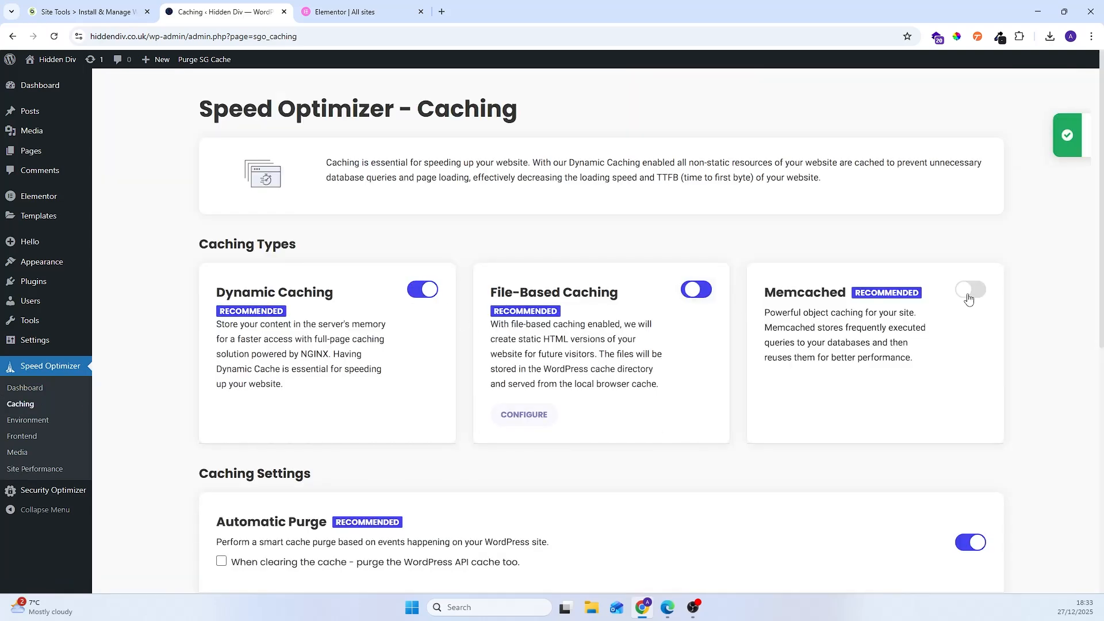
click(970, 290)
scroll(969, 299, down, 5)
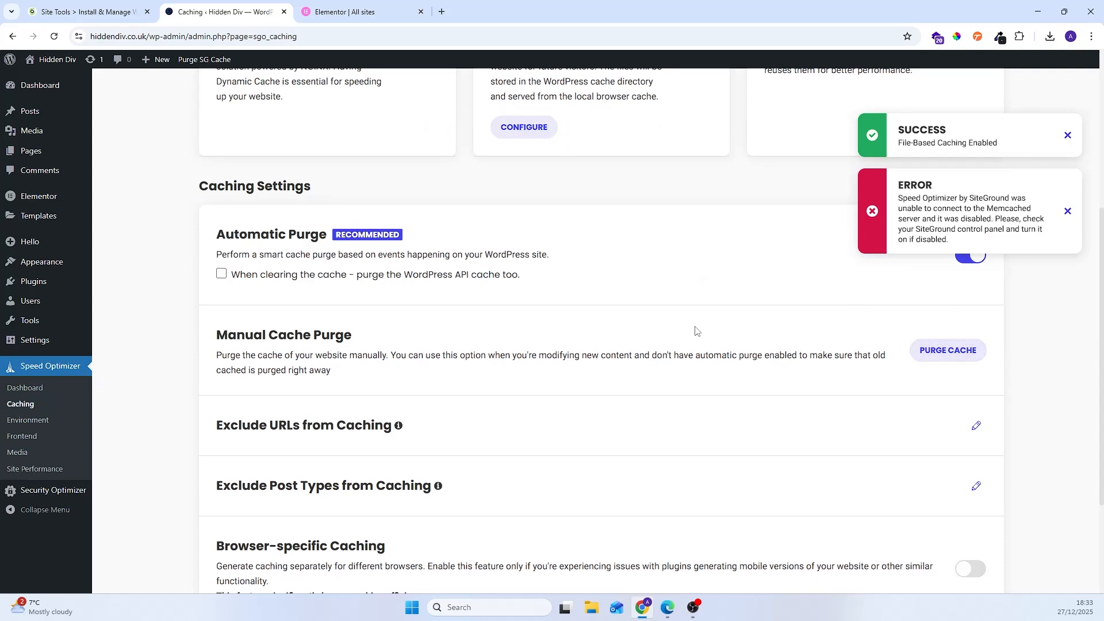
scroll(586, 362, down, 2)
scroll(593, 374, up, 2)
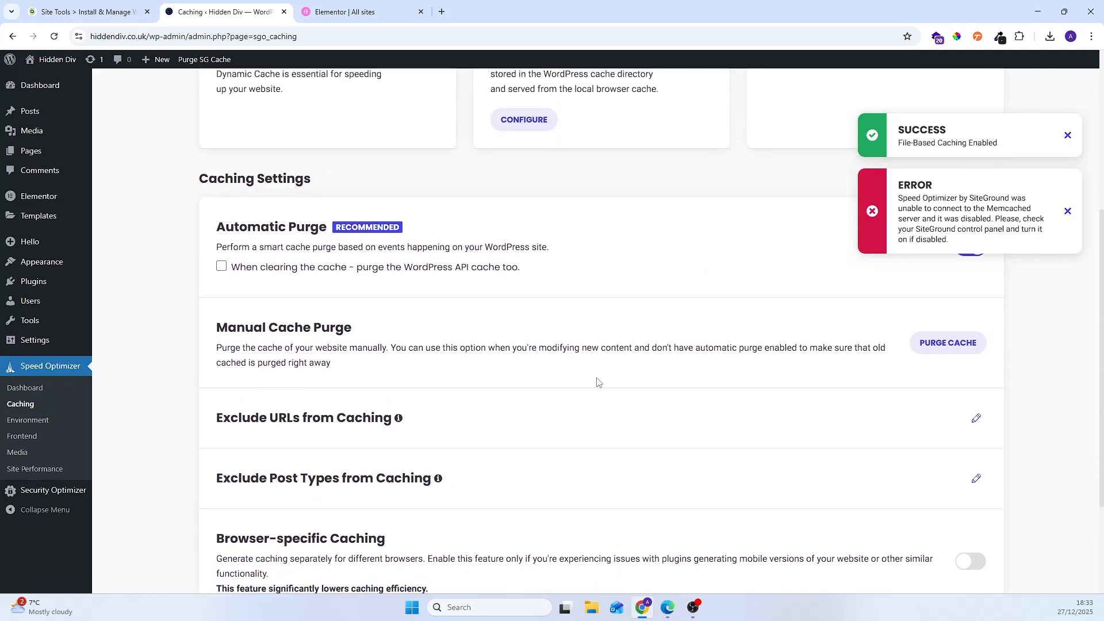
scroll(598, 382, down, 3)
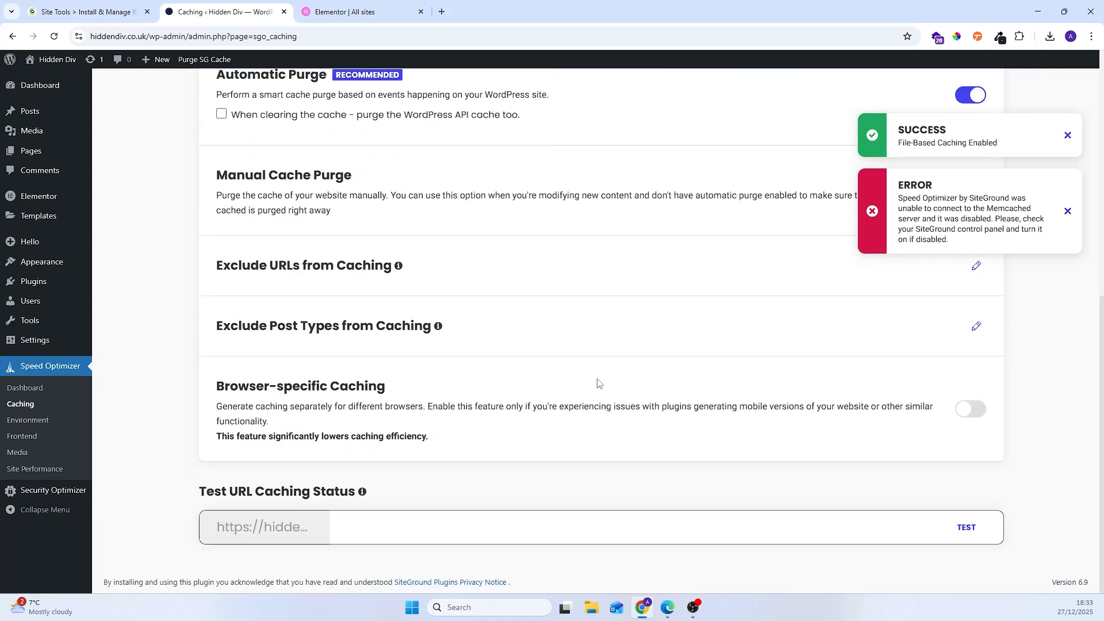
Step: Review the HTTPS Enforce and Fix Insecure Content options in Speed Optimizer's environment settings
click(39, 422)
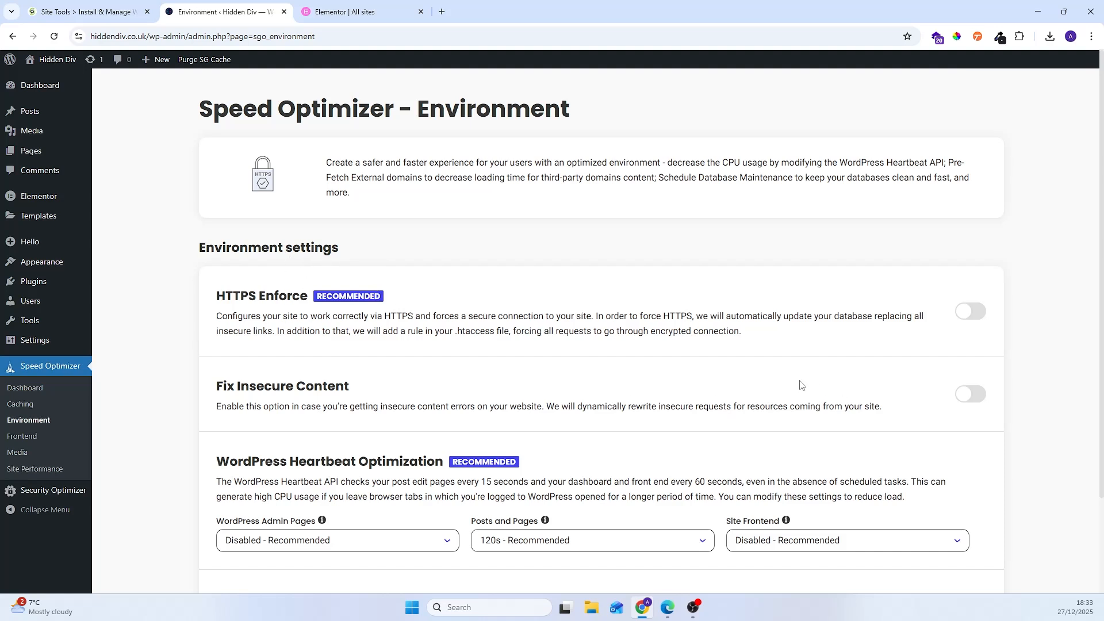
drag(210, 389, 404, 385)
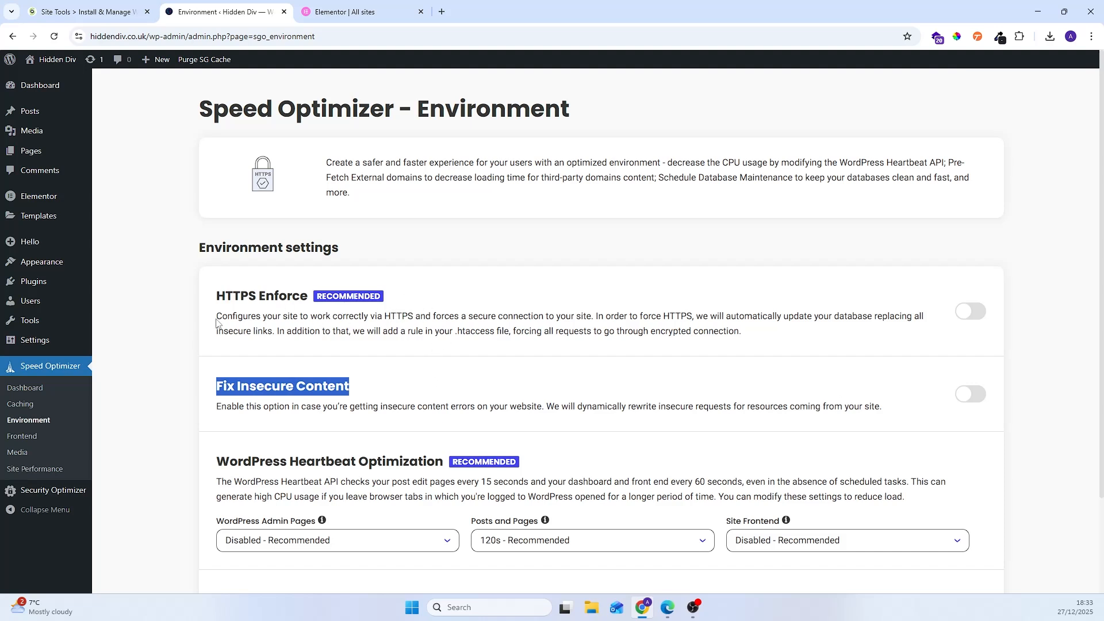
drag(215, 297, 313, 302)
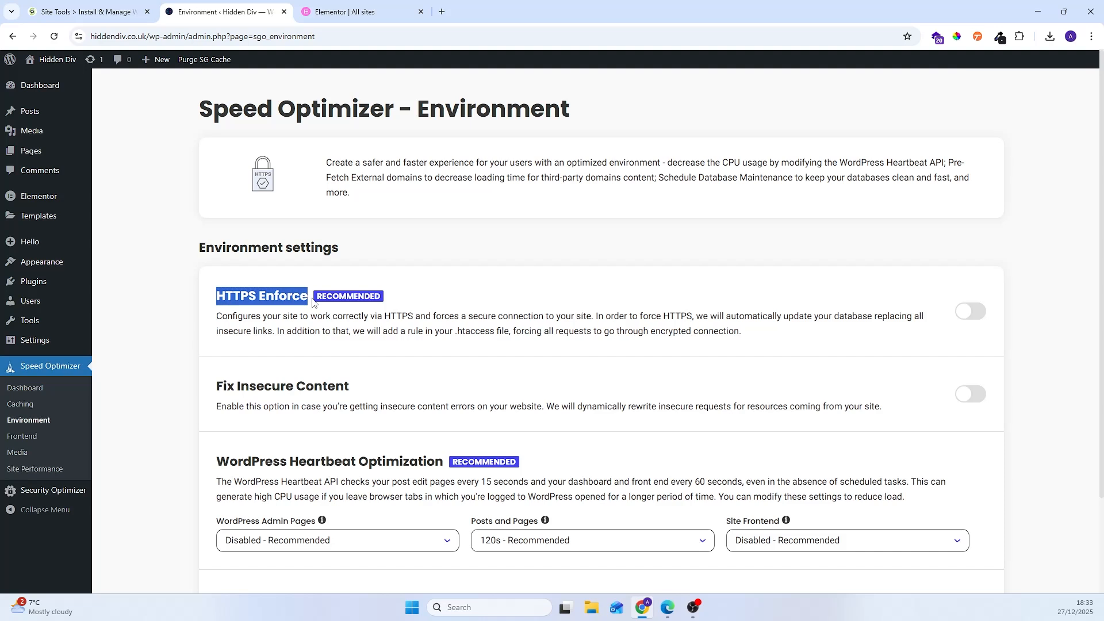
Step: Enable Minify CSS Files and Combine CSS Files in Speed Optimizer's frontend optimization
click(23, 437)
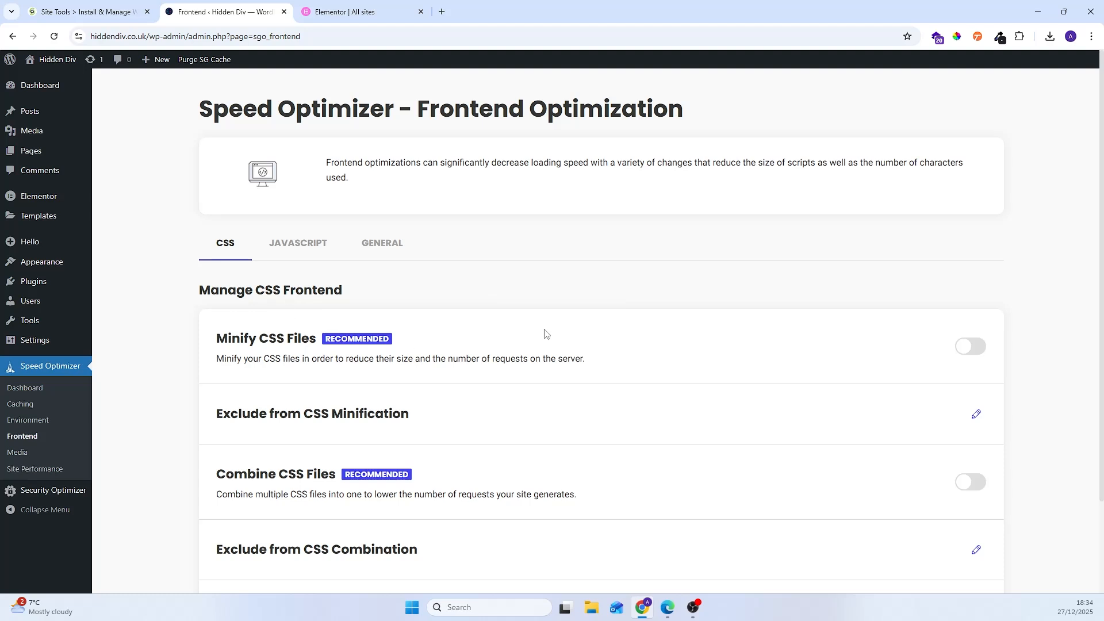
click(966, 346)
click(964, 489)
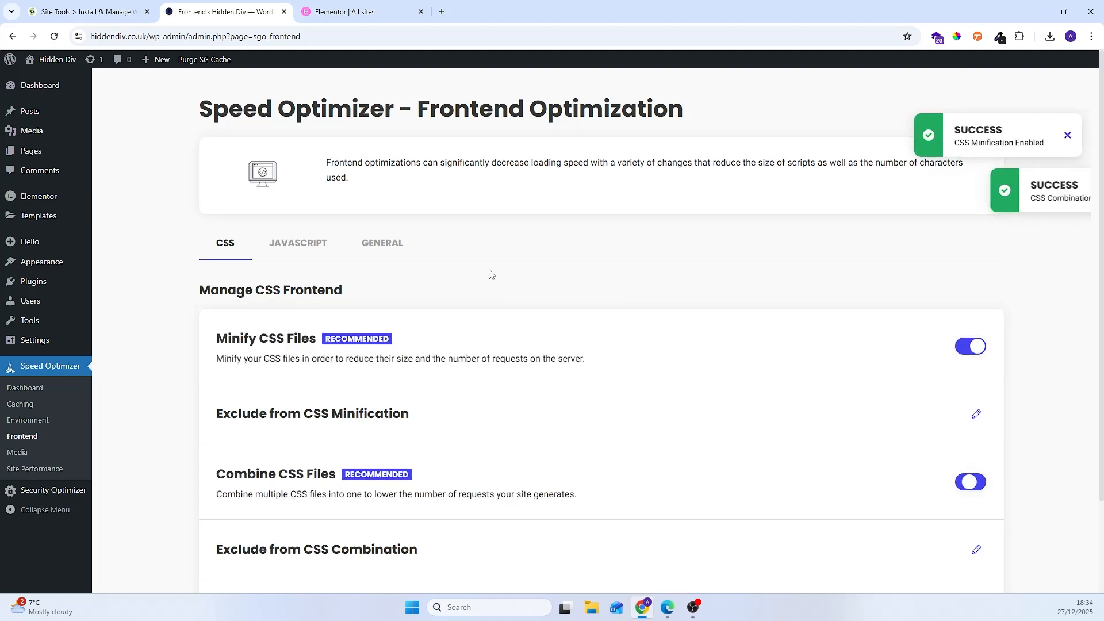
scroll(599, 338, down, 2)
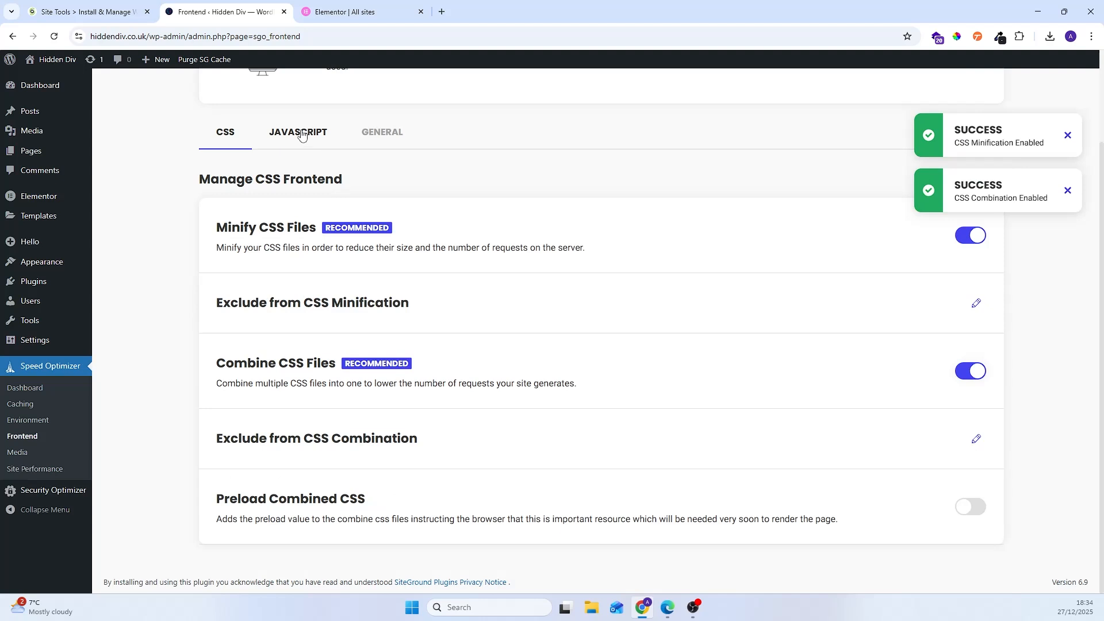
Step: Enable minification, combination and render-blocking deferral for JavaScript files, and turn on minification of the HTML output
click(312, 140)
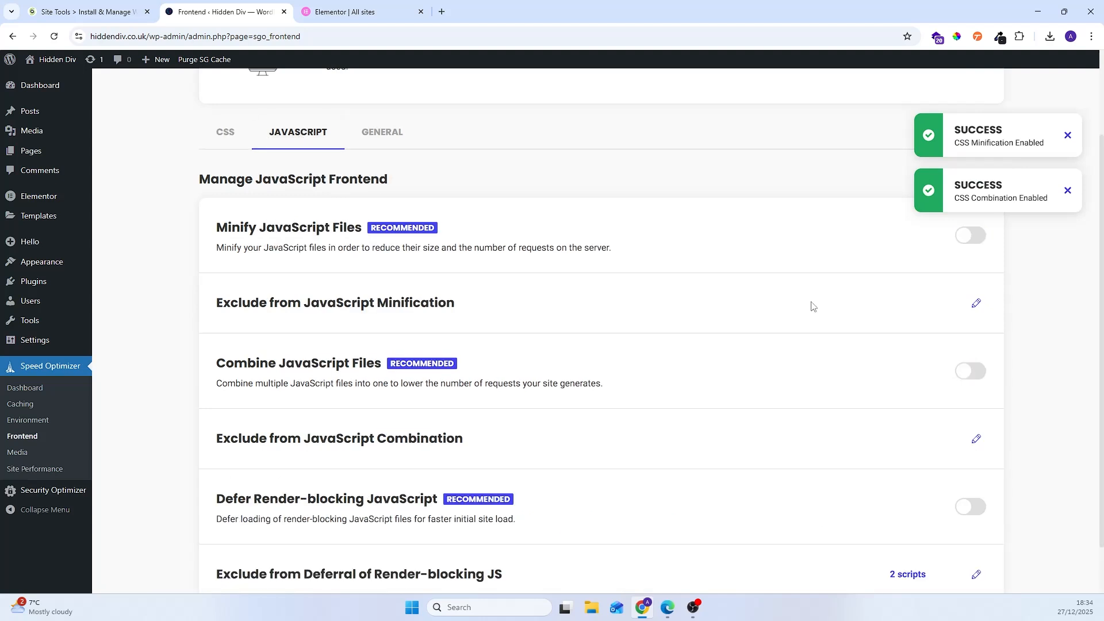
click(963, 236)
click(957, 370)
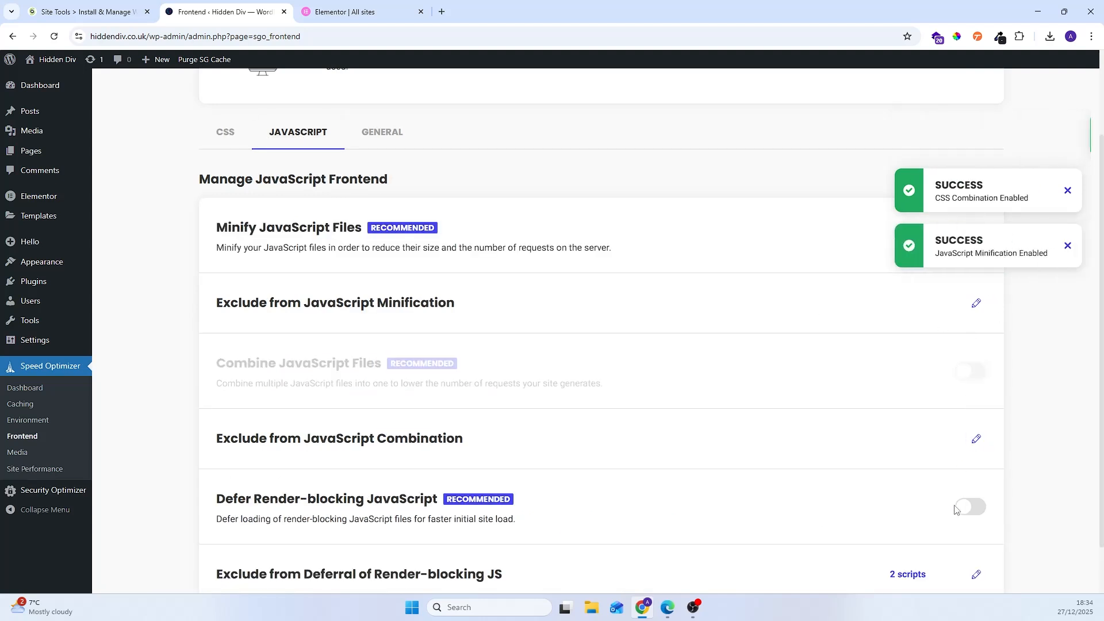
click(968, 507)
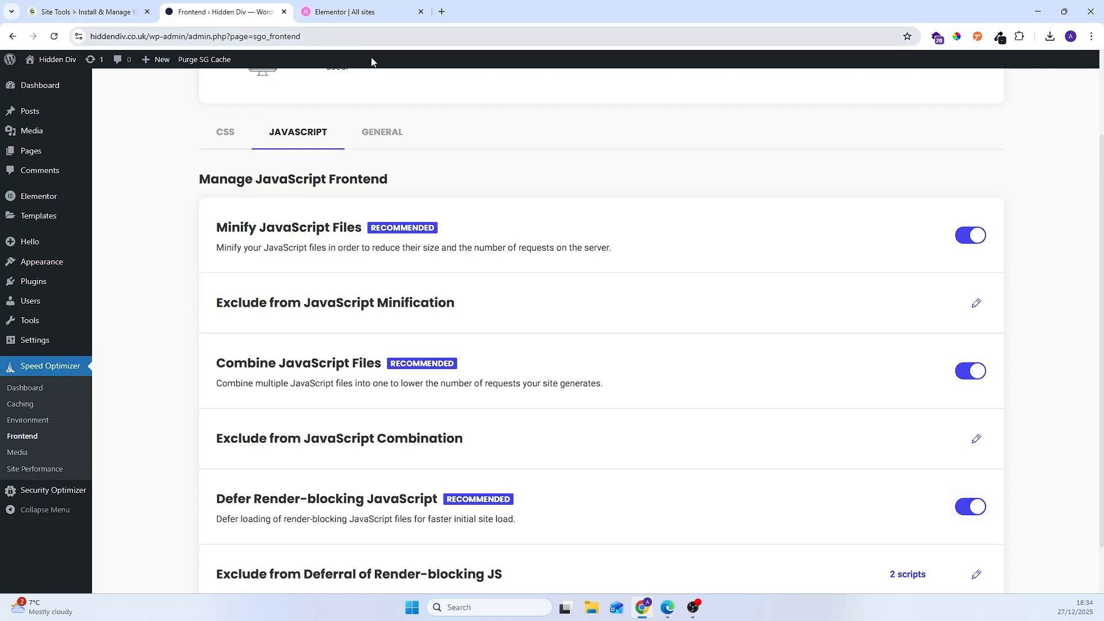
click(391, 132)
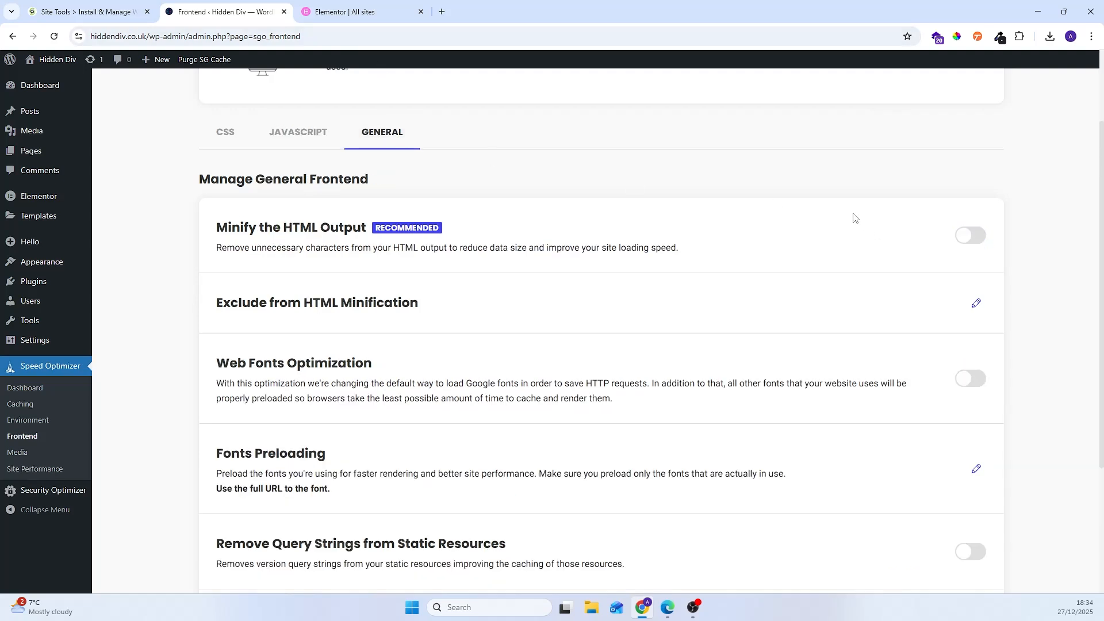
click(966, 234)
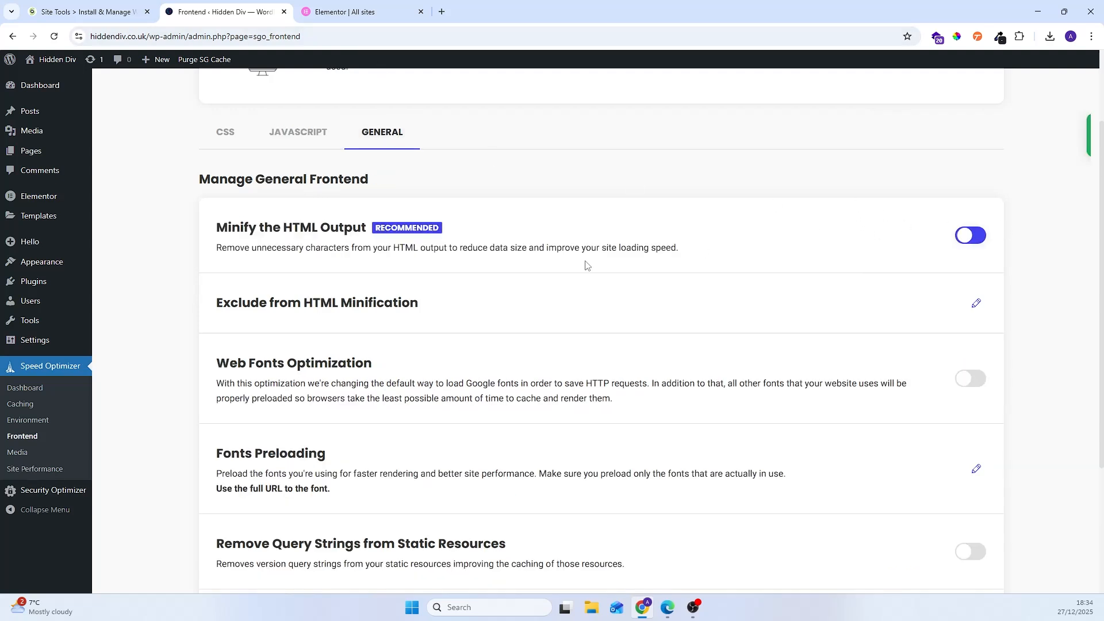
Step: Open Speed Optimizer's media settings and bring up the WebP and lazy-load options
click(18, 453)
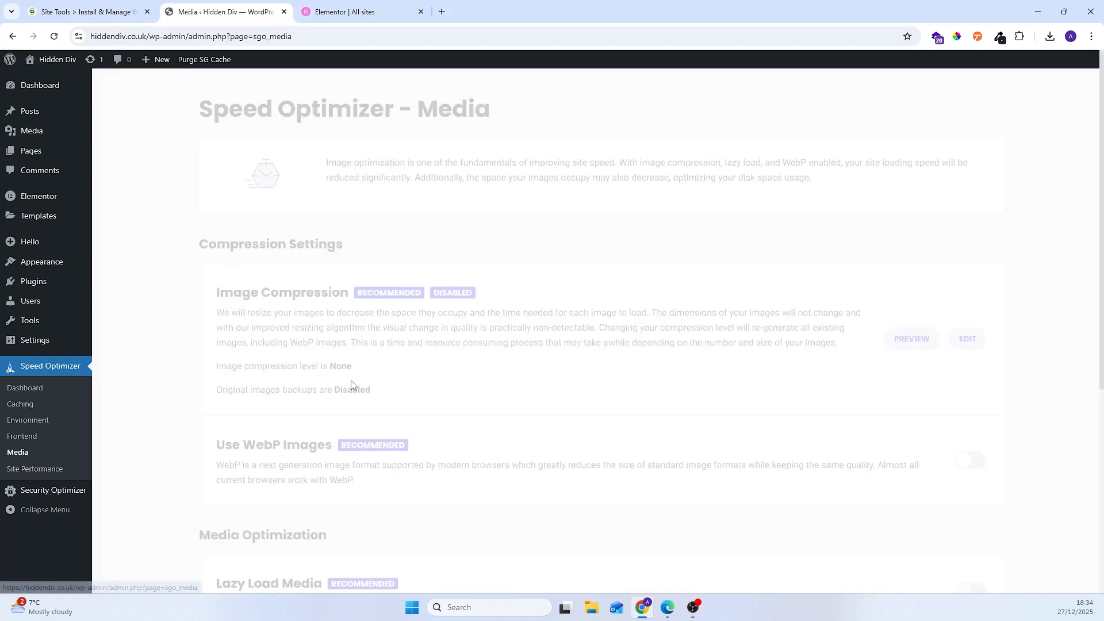
scroll(839, 334, down, 3)
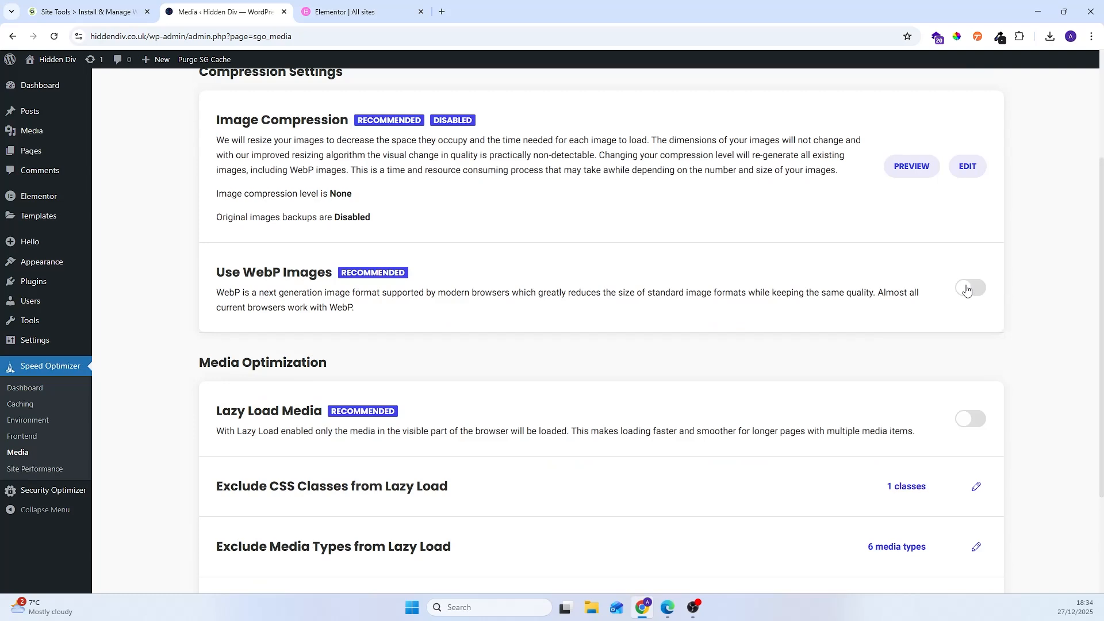
click(967, 290)
click(624, 437)
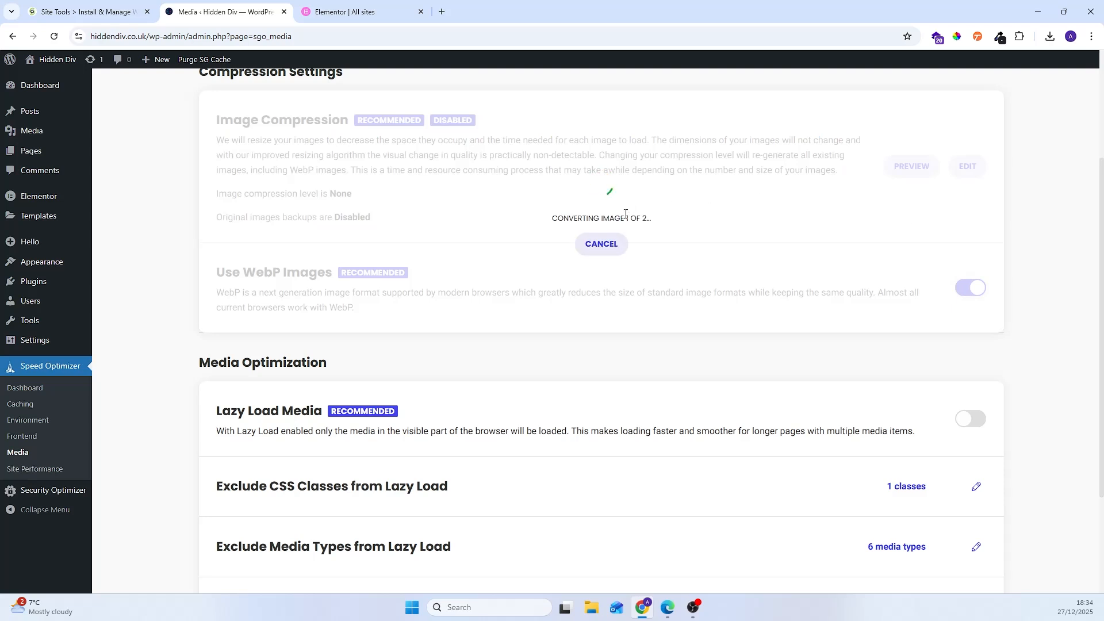
click(613, 244)
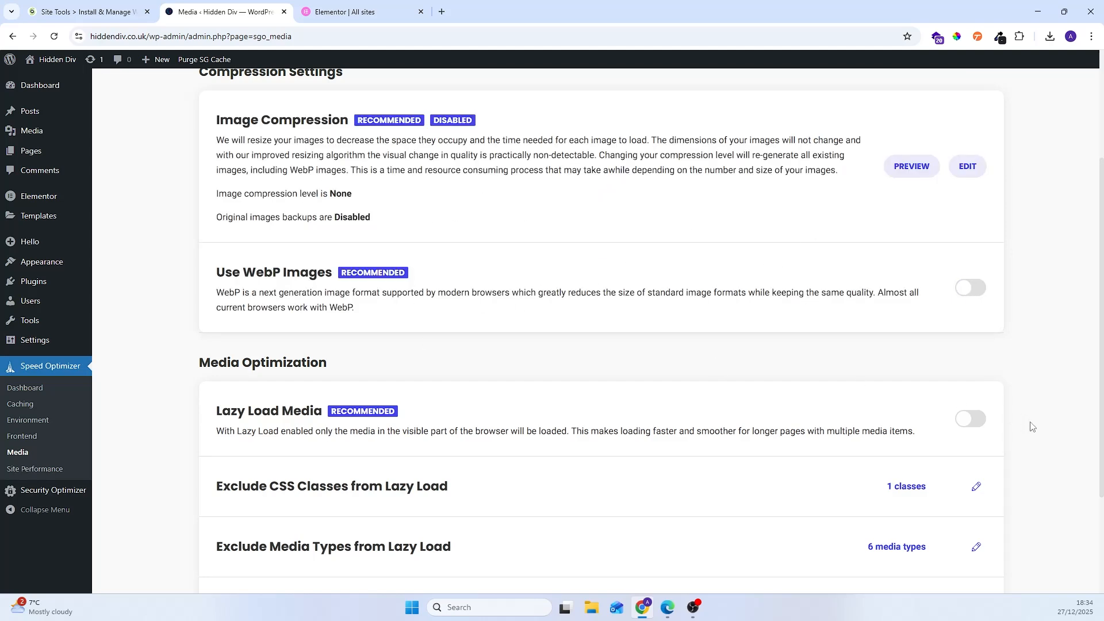
Step: Enable Lazy Load Media in Speed Optimizer's media optimization settings
click(970, 419)
scroll(961, 423, down, 3)
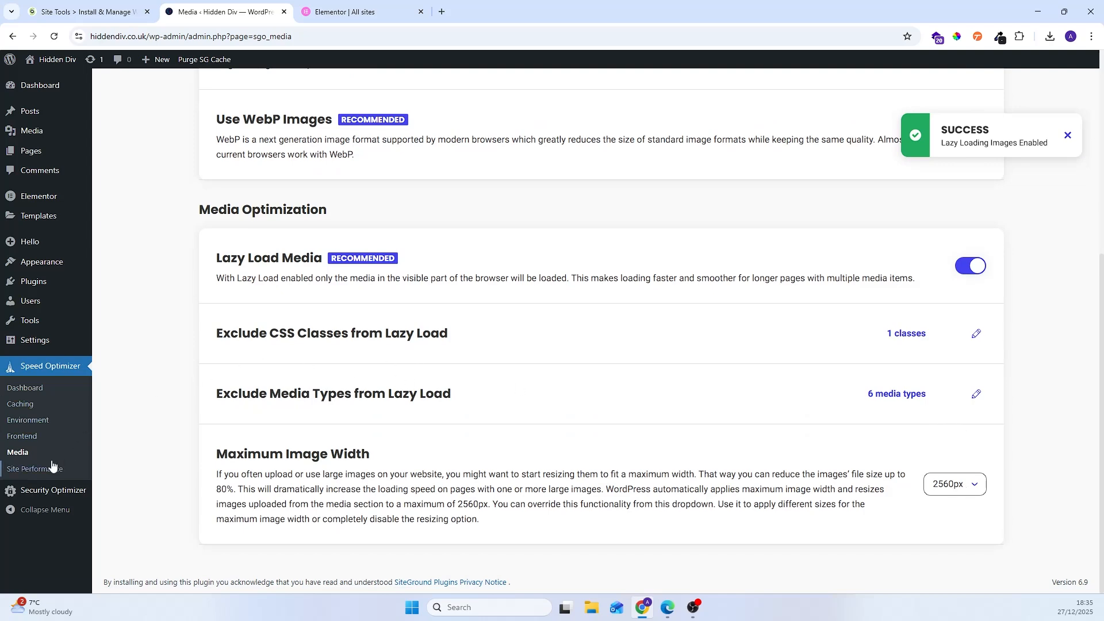
Step: Review the caching, environment, frontend and media optimization status on the Speed Optimizer dashboard
click(32, 392)
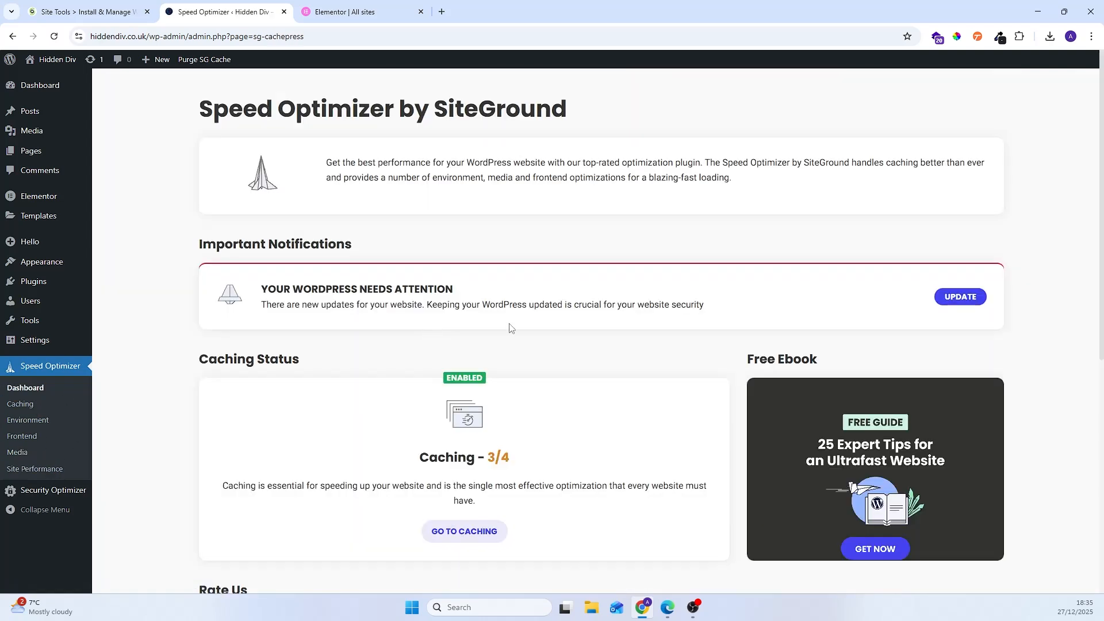
scroll(510, 328, down, 6)
scroll(680, 387, down, 2)
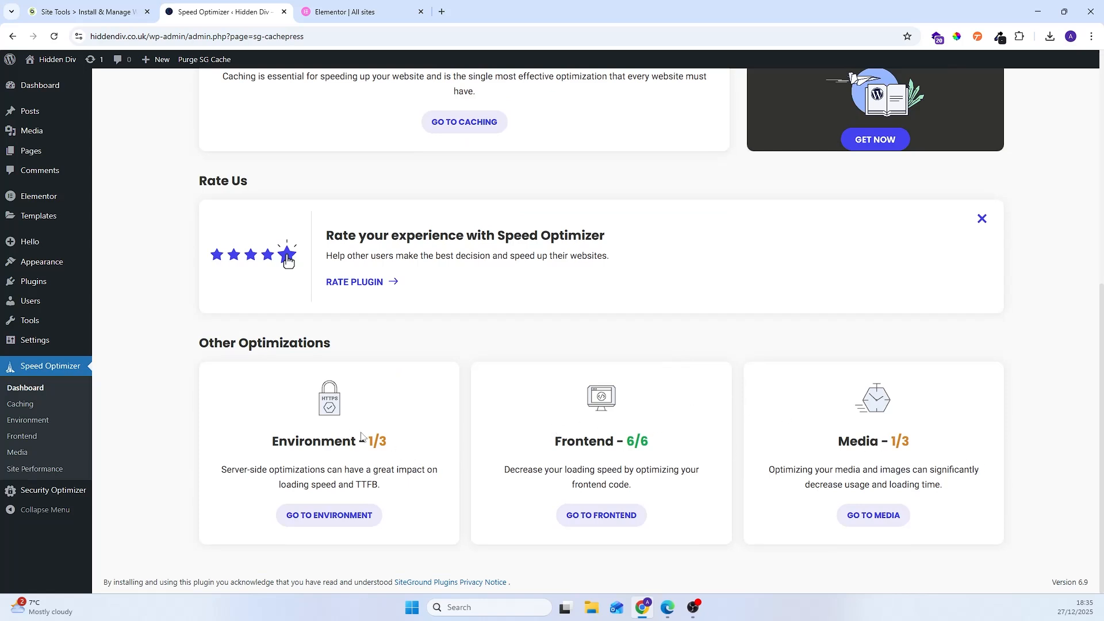
Step: Open the site's list of all pages to reach the Home page
mouse_move(47, 218)
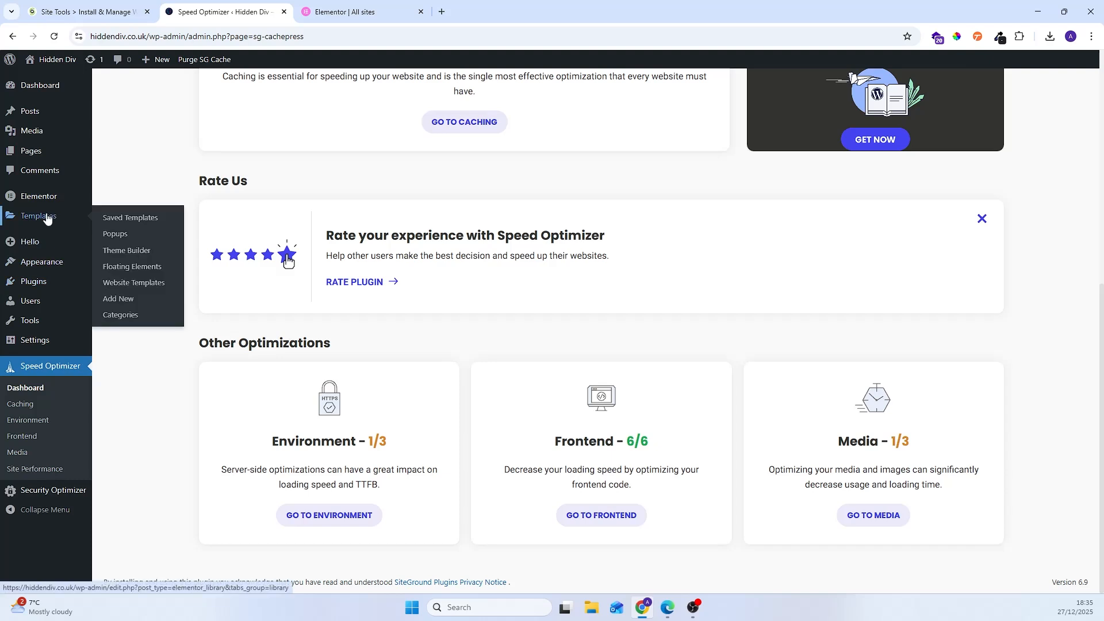
click(30, 153)
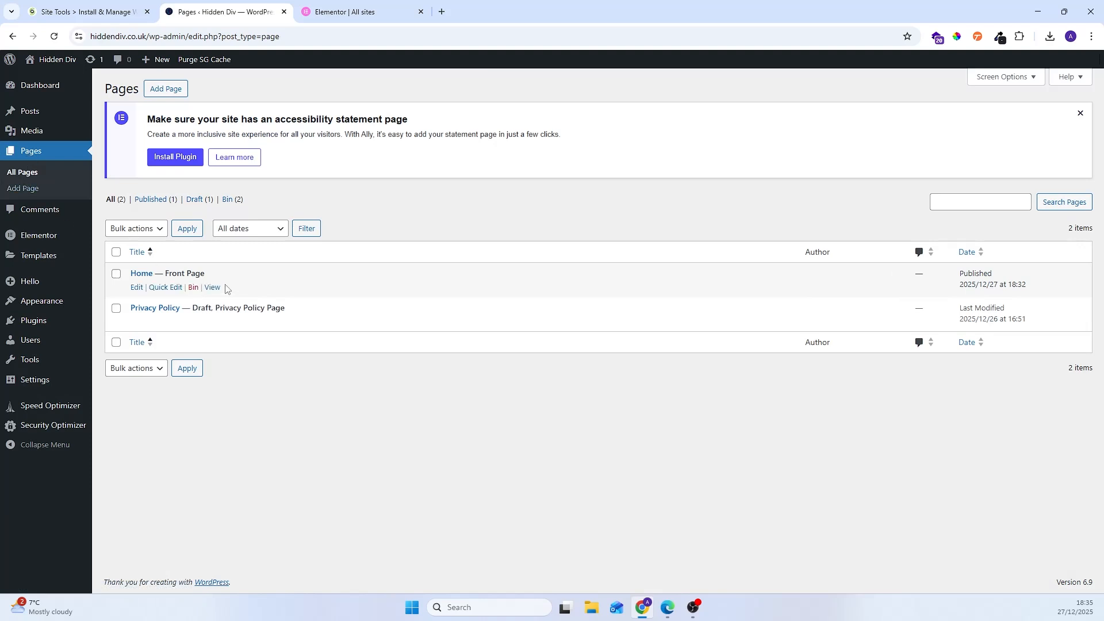